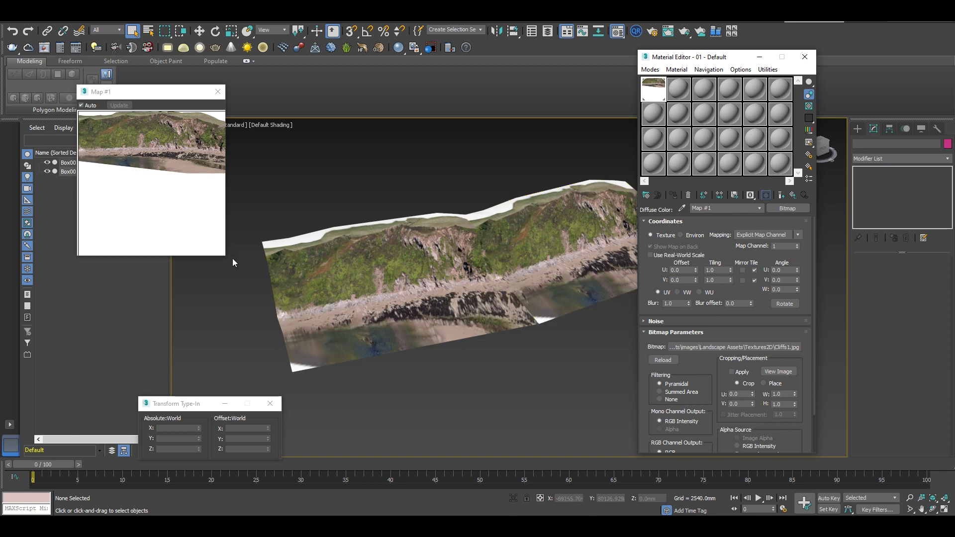
- Enlarge the cliff texture map preview to examine it, and close the preview and the Material Editor
{"action": "left_click_drag", "start_coordinate": [226, 259], "coordinate": [374, 401]}
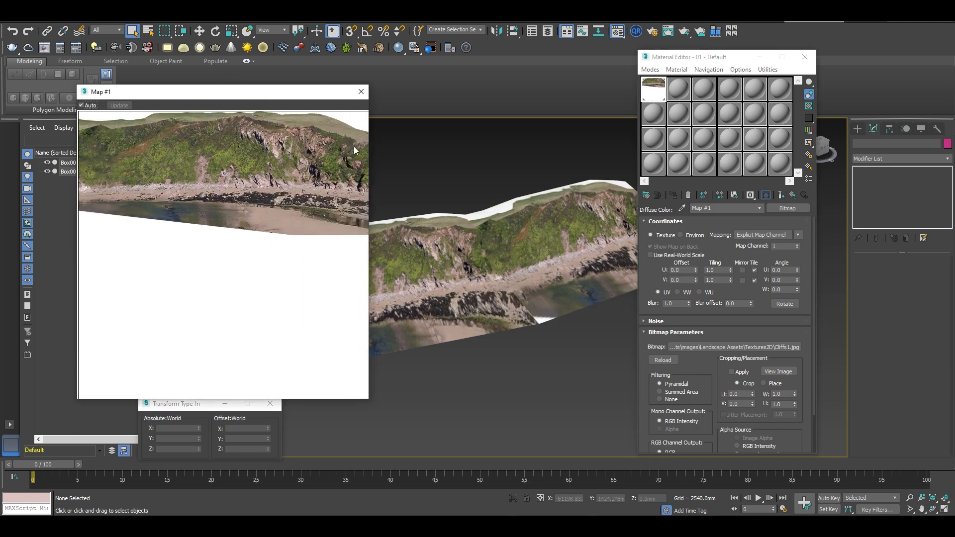
{"action": "left_click", "coordinate": [360, 90]}
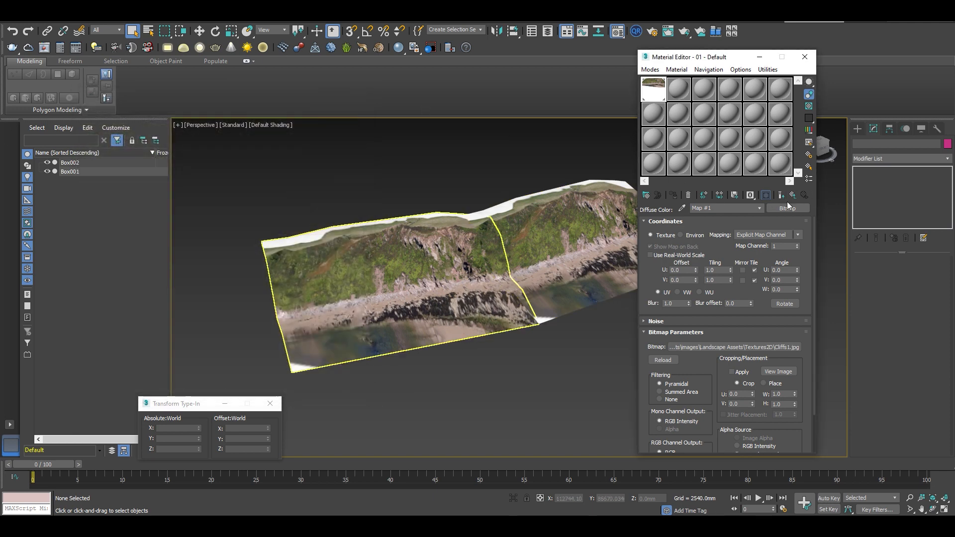
{"action": "middle_click_drag", "start_coordinate": [577, 309], "coordinate": [553, 292], "text": "alt"}
{"action": "left_click", "coordinate": [811, 59]}
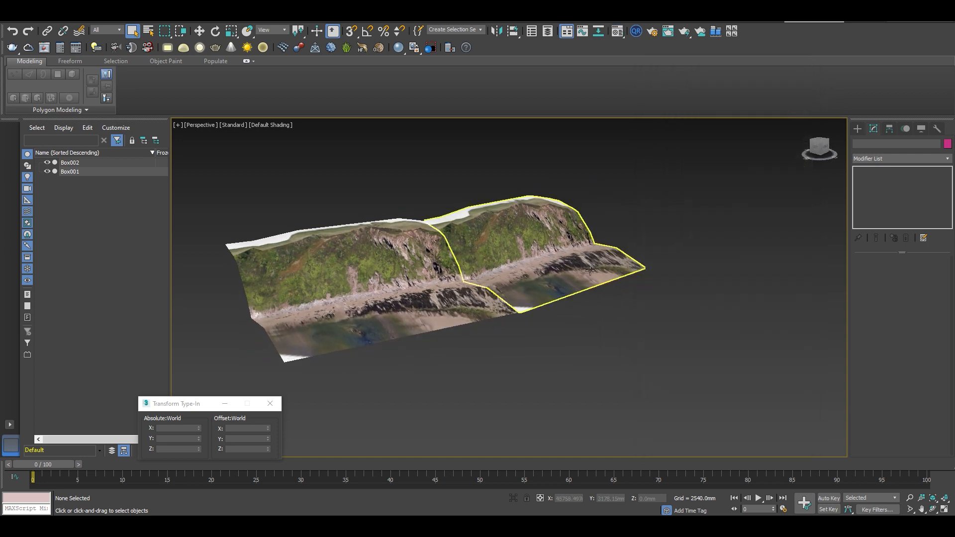
- Open the scene with the pink terrain plane and examine its Edit Poly mesh from several angles
{"action": "key", "text": "ctrl+o"}
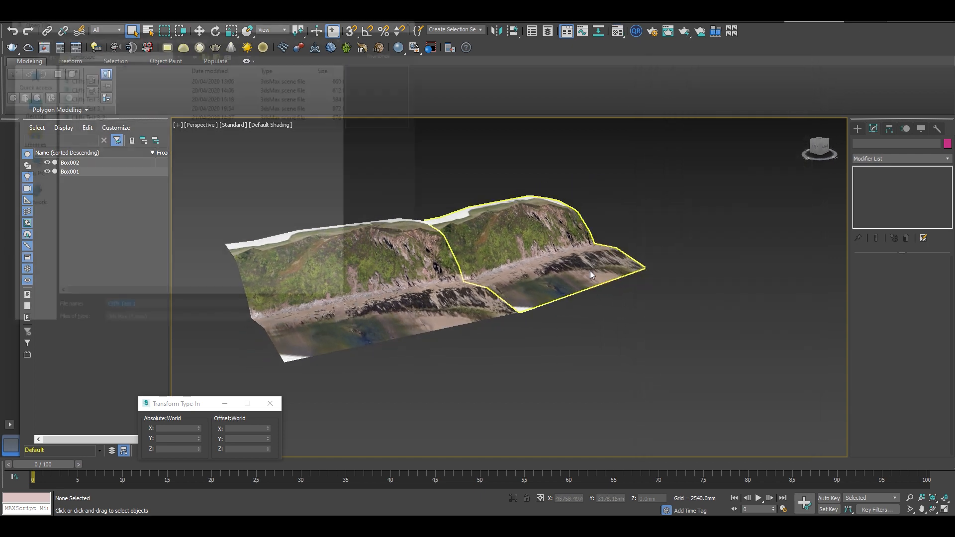
{"action": "double_click", "coordinate": [79, 88]}
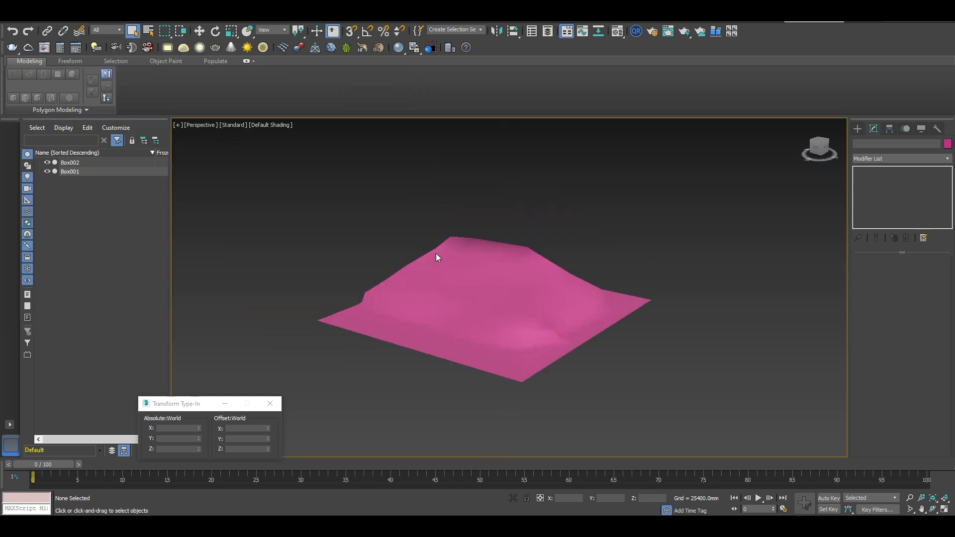
{"action": "middle_click_drag", "start_coordinate": [492, 305], "coordinate": [462, 278], "text": "alt"}
{"action": "left_click", "coordinate": [463, 272]}
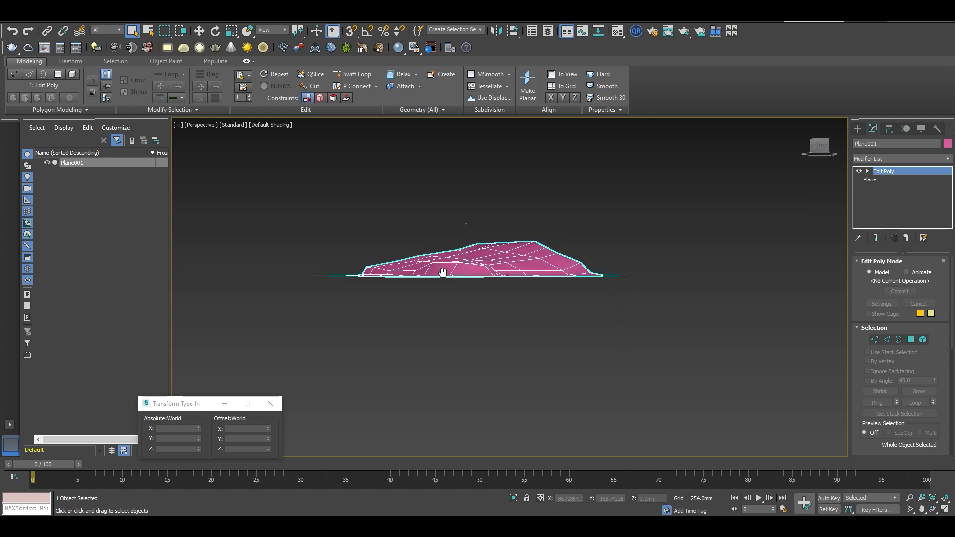
{"action": "middle_click_drag", "start_coordinate": [456, 275], "coordinate": [391, 276], "text": "alt"}
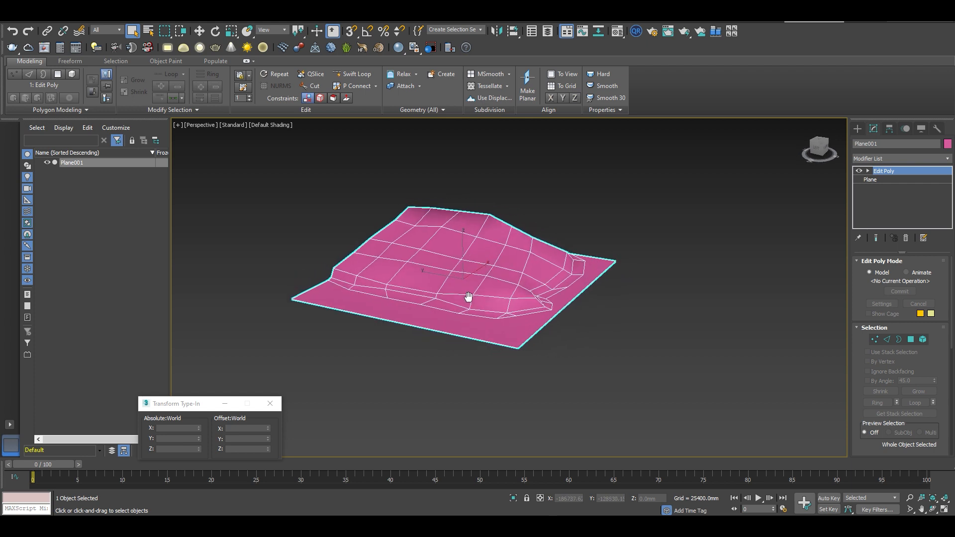
{"action": "left_click", "coordinate": [630, 332]}
{"action": "scroll", "coordinate": [520, 291], "scroll_direction": "up", "scroll_amount": 4}
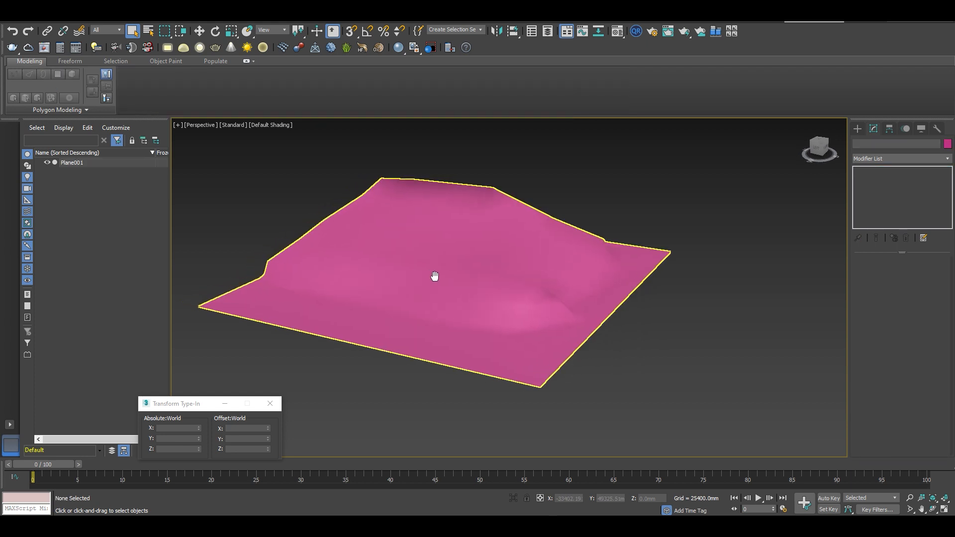
{"action": "left_click", "coordinate": [357, 224]}
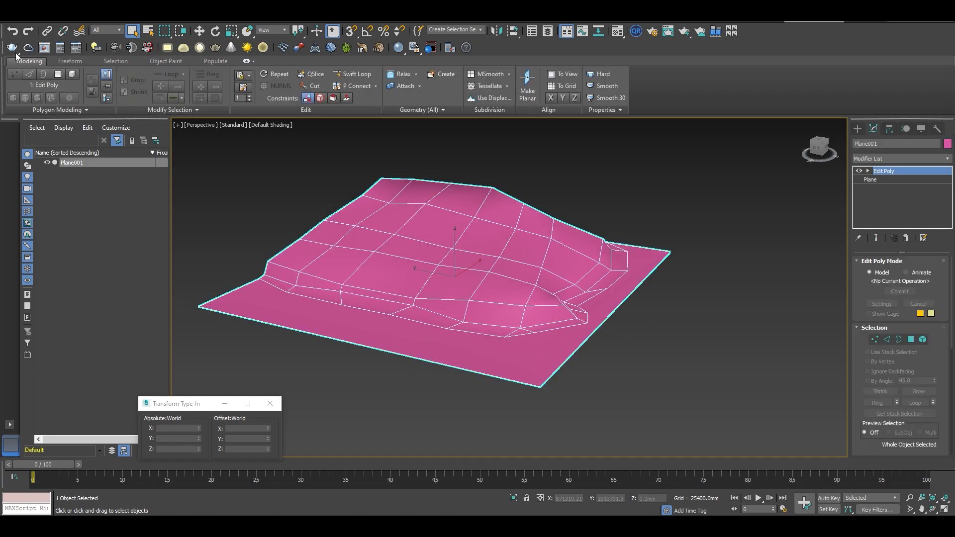
{"action": "left_click", "coordinate": [13, 22]}
{"action": "mouse_move", "coordinate": [55, 67]}
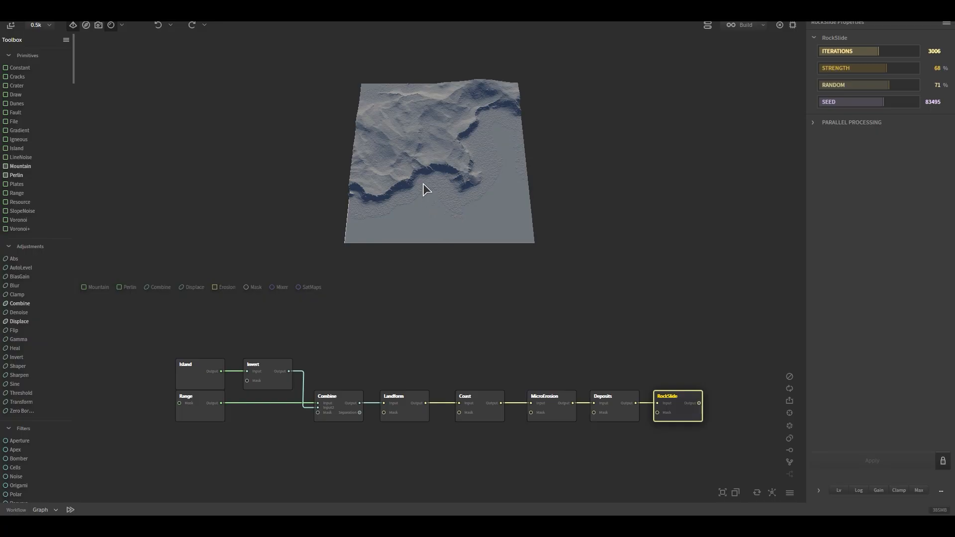
- Switch to Gaea and examine the terrain produced by the RockSlide node up close
{"action": "left_click_drag", "start_coordinate": [431, 199], "coordinate": [373, 118]}
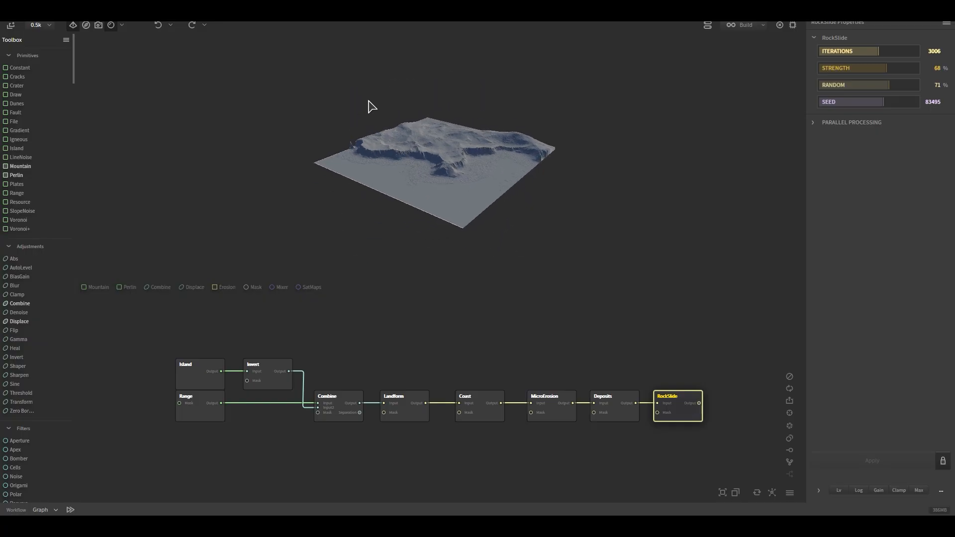
{"action": "scroll", "coordinate": [433, 170], "scroll_direction": "up", "scroll_amount": 3}
{"action": "mouse_move", "coordinate": [433, 170]}
{"action": "left_mouse_down"}
{"action": "mouse_move", "coordinate": [411, 181]}
{"action": "mouse_move", "coordinate": [484, 166]}
{"action": "mouse_move", "coordinate": [490, 206]}
{"action": "mouse_move", "coordinate": [375, 173]}
{"action": "mouse_move", "coordinate": [437, 169]}
{"action": "mouse_move", "coordinate": [441, 178]}
{"action": "left_mouse_up"}
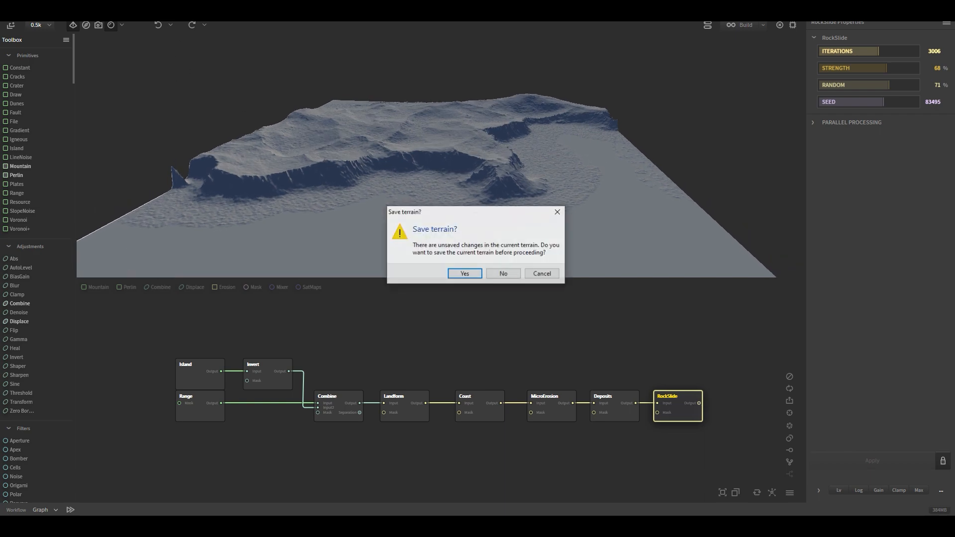
- Open the terrain whose graph ends in the Height Output erosion node and set the preview resolution to 1k
{"action": "key", "text": "ctrl+o"}
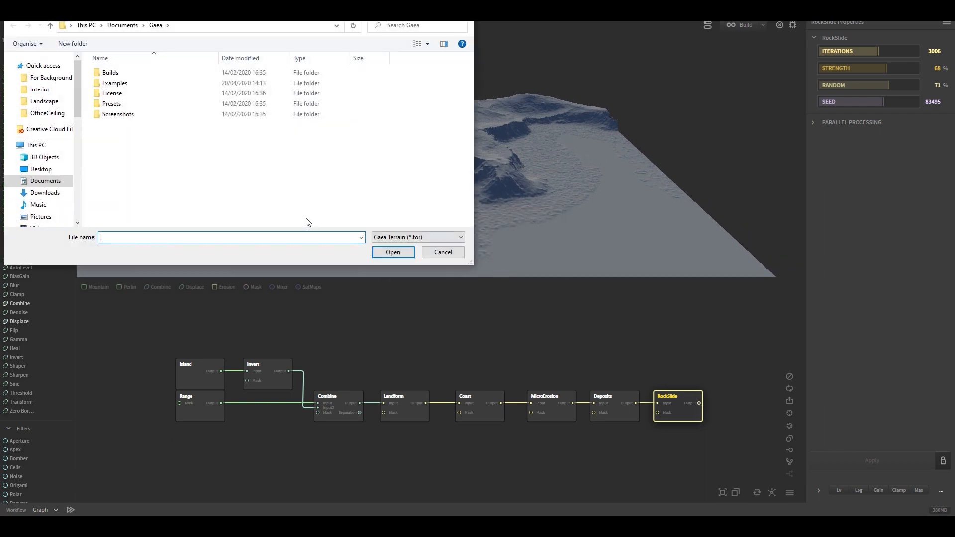
{"action": "key", "text": "Escape"}
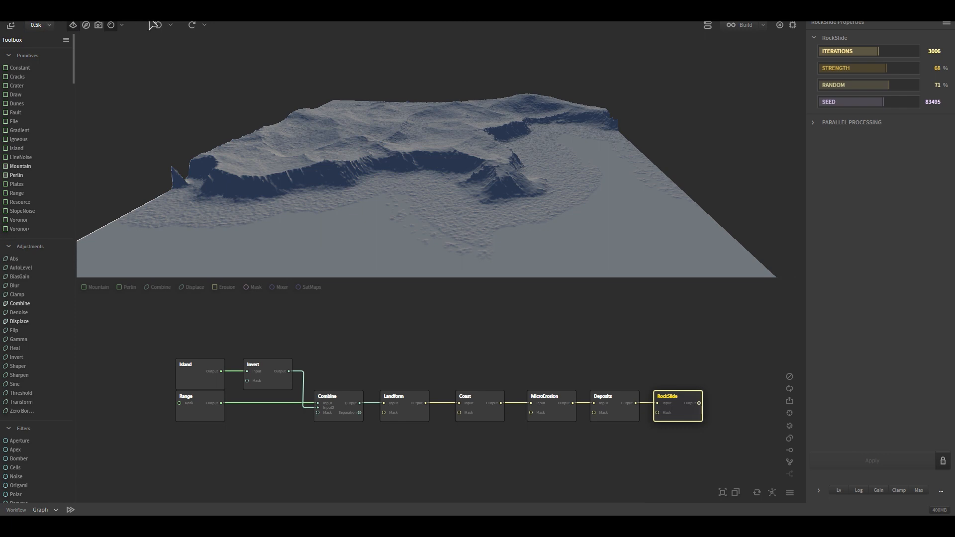
{"action": "left_click", "coordinate": [36, 25]}
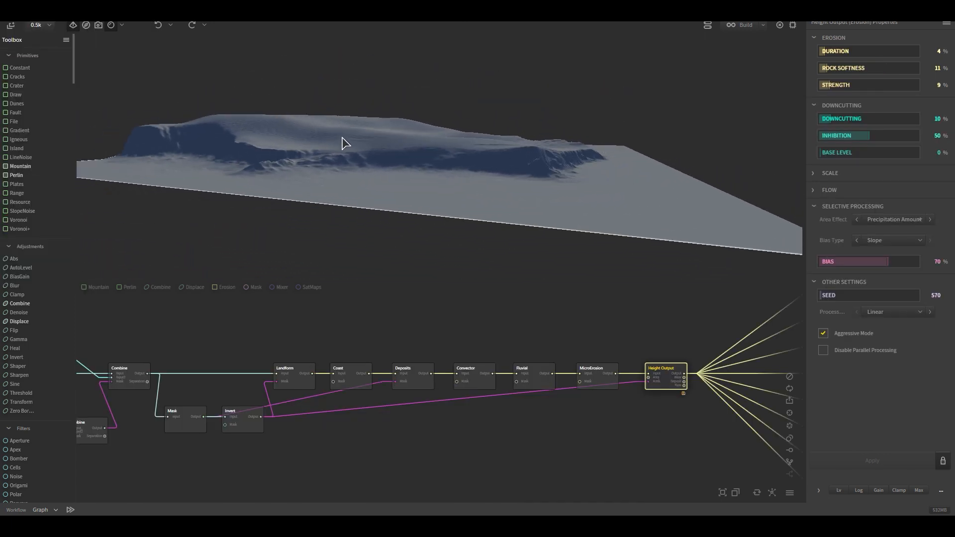
{"action": "left_click_drag", "start_coordinate": [346, 144], "coordinate": [347, 186]}
{"action": "left_click", "coordinate": [50, 53]}
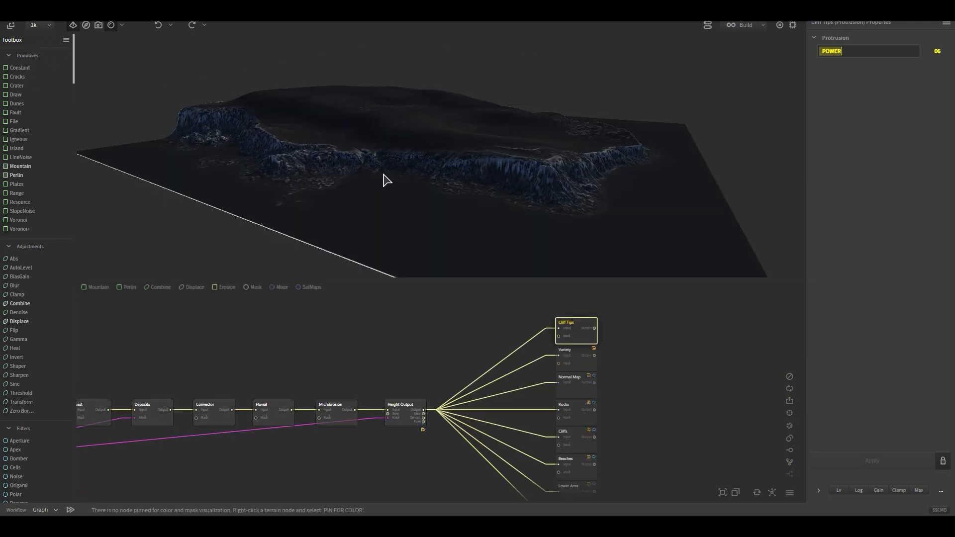
- Preview the output nodes after Height Output on the terrain, including Variety, Normal Map, Rocks, Cliffs, Beaches and Water
{"action": "left_click_drag", "start_coordinate": [383, 179], "coordinate": [350, 191]}
{"action": "middle_click_drag", "start_coordinate": [585, 368], "coordinate": [449, 341]}
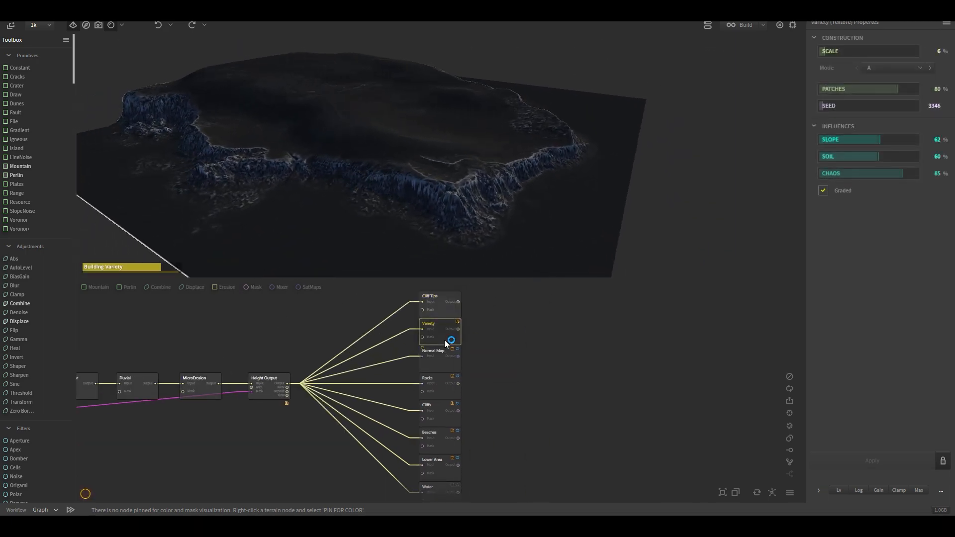
{"action": "left_click", "coordinate": [441, 367]}
{"action": "left_click", "coordinate": [444, 394]}
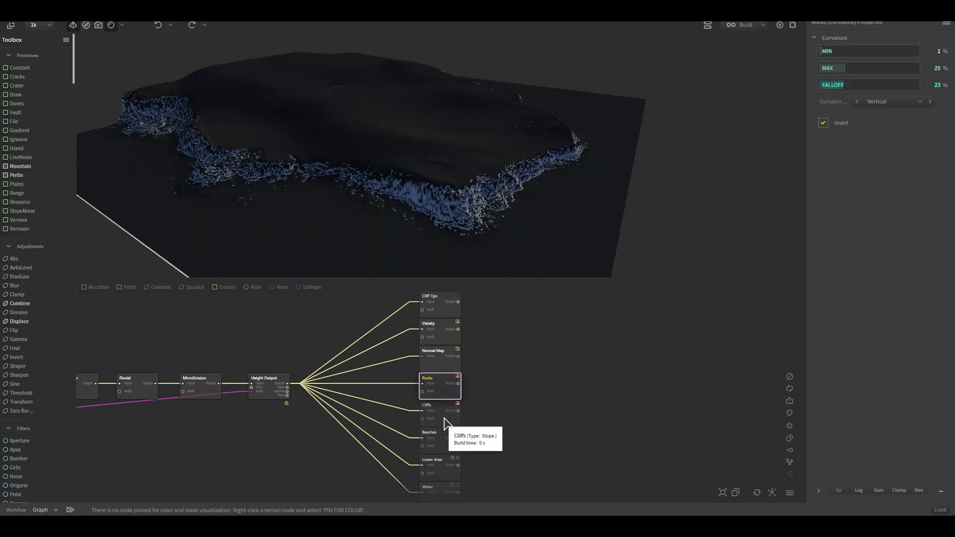
{"action": "left_click", "coordinate": [445, 423]}
{"action": "left_click", "coordinate": [458, 406]}
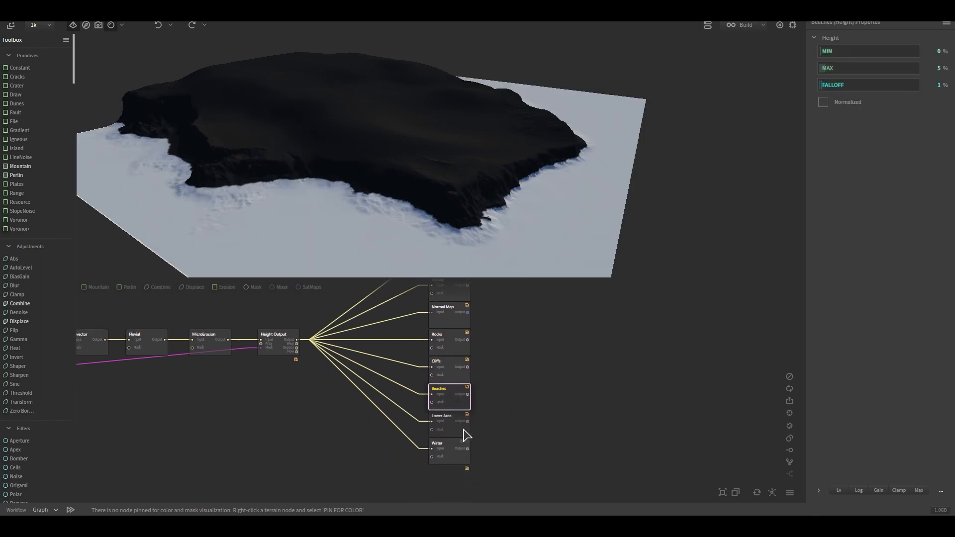
{"action": "left_click", "coordinate": [449, 461]}
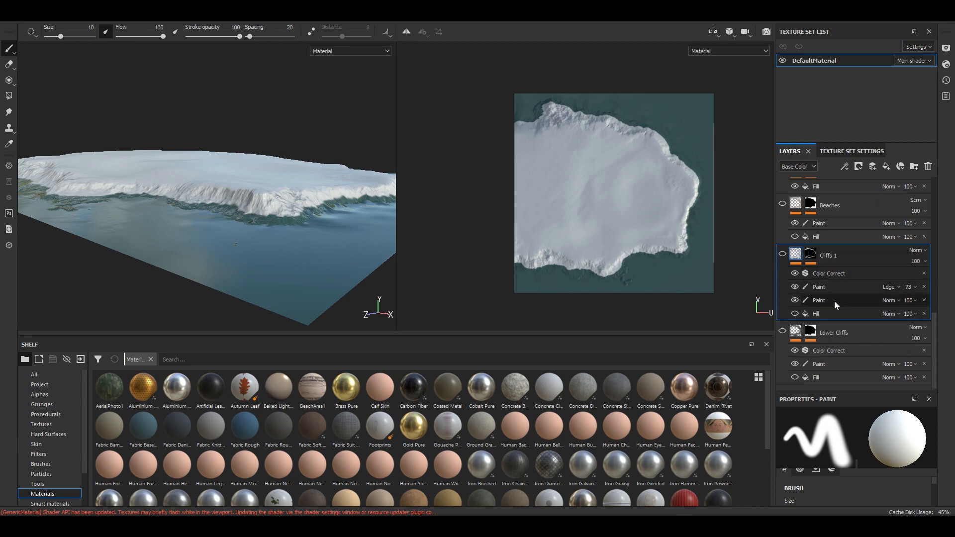
- Switch to Substance Painter and show the Lower Cliffs, Cliffs 1 and Beaches layers on the terrain
{"action": "left_click", "coordinate": [783, 255]}
{"action": "left_click", "coordinate": [782, 204]}
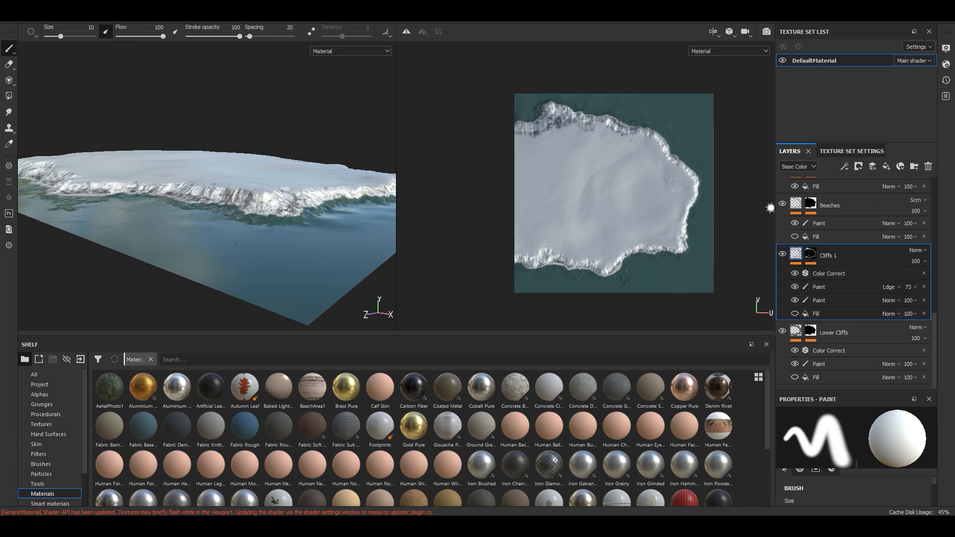
{"action": "left_click_drag", "start_coordinate": [248, 164], "coordinate": [258, 119], "text": "alt"}
{"action": "scroll", "coordinate": [258, 150], "scroll_direction": "up", "scroll_amount": 4}
{"action": "scroll", "coordinate": [783, 256], "scroll_direction": "up", "scroll_amount": 5}
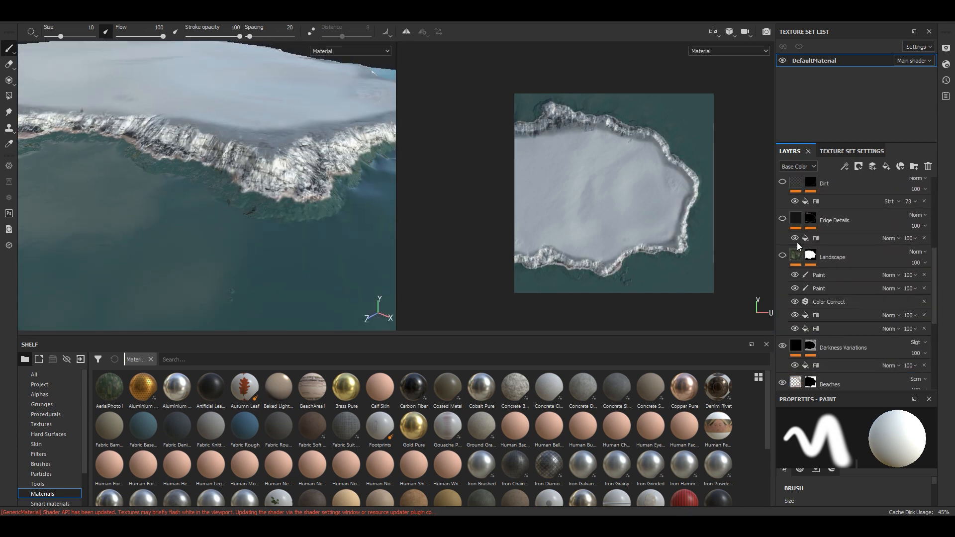
- Show the Landscape, Edge Details, Dirt, Rocks Fill and Fake shadow layers
{"action": "left_click", "coordinate": [783, 256]}
{"action": "left_click", "coordinate": [795, 274]}
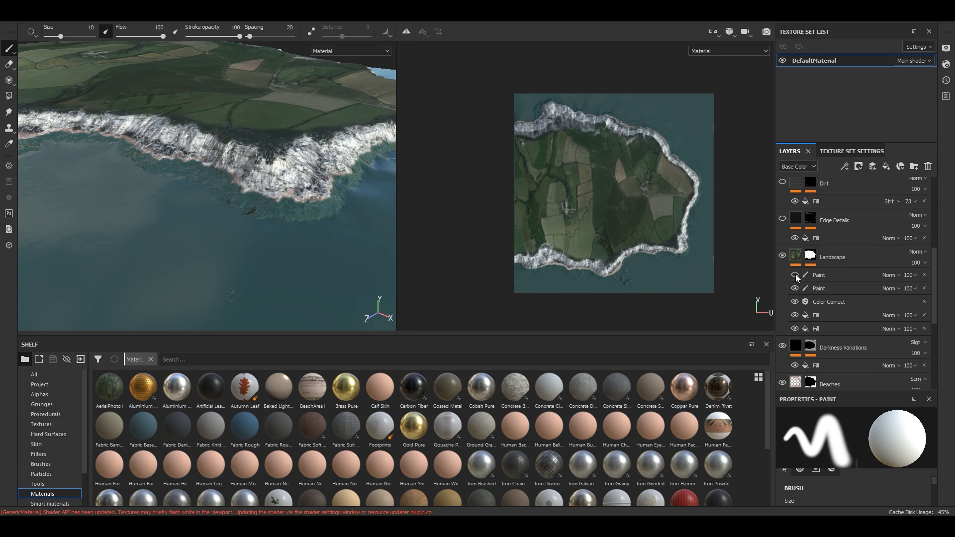
{"action": "left_click", "coordinate": [782, 219]}
{"action": "scroll", "coordinate": [782, 220], "scroll_direction": "up", "scroll_amount": 2}
{"action": "left_click", "coordinate": [783, 242]}
{"action": "scroll", "coordinate": [784, 244], "scroll_direction": "up", "scroll_amount": 2}
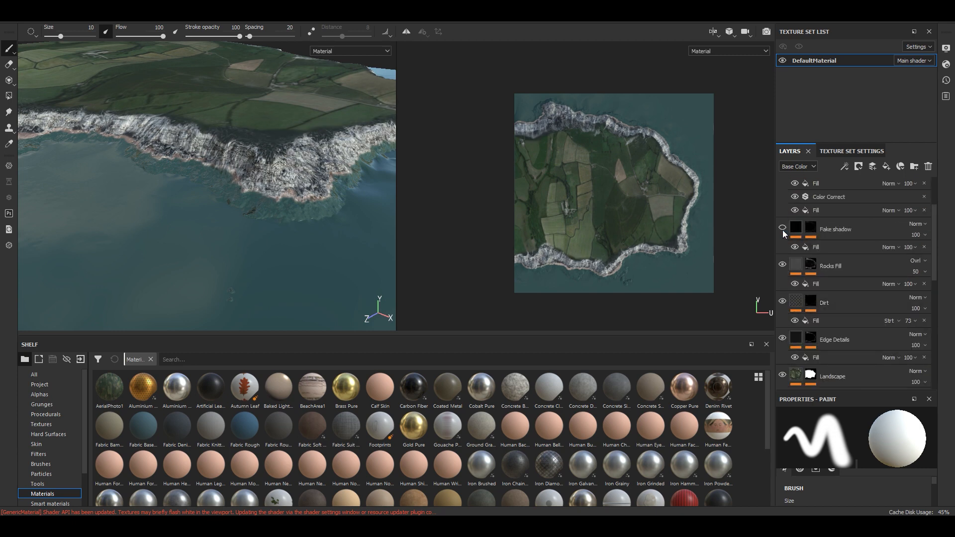
- Hide the upper Fill effect of the Water layer and examine the coastline without the water colour
{"action": "right_click_drag", "start_coordinate": [248, 234], "coordinate": [129, 225], "text": "alt"}
{"action": "middle_click_drag", "start_coordinate": [129, 225], "coordinate": [226, 237], "text": "alt"}
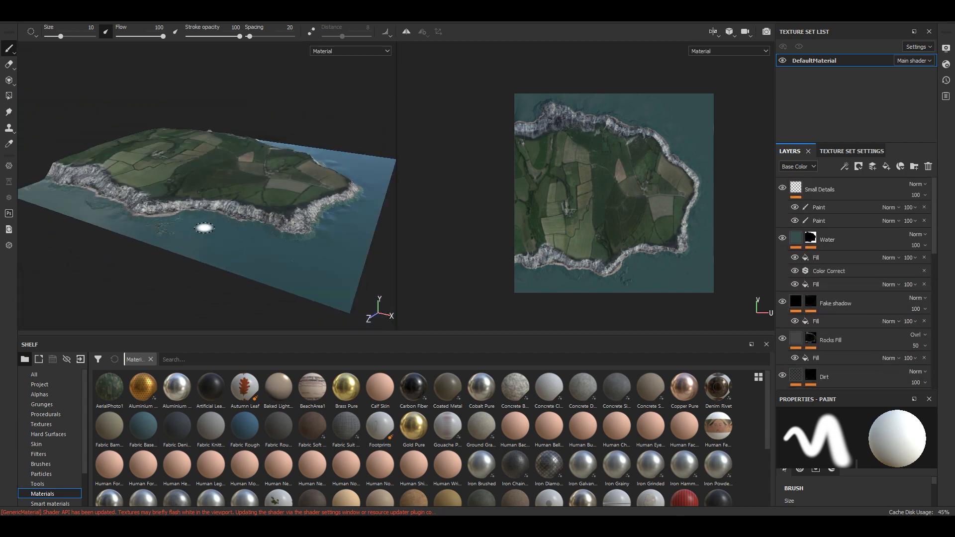
{"action": "left_click_drag", "start_coordinate": [204, 228], "coordinate": [278, 234], "text": "alt"}
{"action": "left_click", "coordinate": [795, 257]}
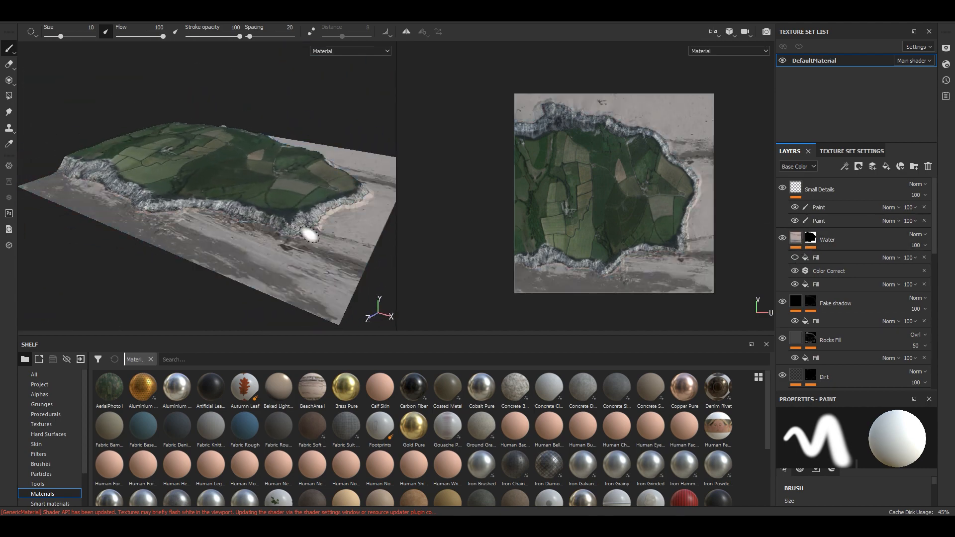
{"action": "right_click_drag", "start_coordinate": [310, 234], "coordinate": [422, 269], "text": "alt"}
{"action": "middle_click_drag", "start_coordinate": [423, 268], "coordinate": [285, 219], "text": "alt"}
{"action": "left_click_drag", "start_coordinate": [285, 219], "coordinate": [251, 235], "text": "alt"}
{"action": "right_click_drag", "start_coordinate": [251, 235], "coordinate": [238, 228], "text": "alt"}
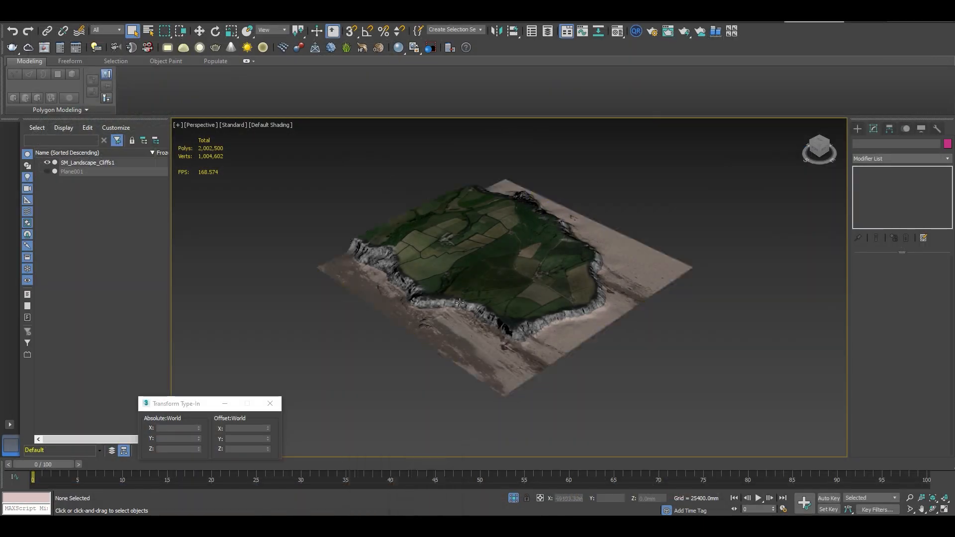
- Switch to 3ds Max and examine the textured SM_Landscape_Cliffs1 terrain up close and from several angles
{"action": "left_click", "coordinate": [409, 260]}
{"action": "left_click", "coordinate": [616, 343]}
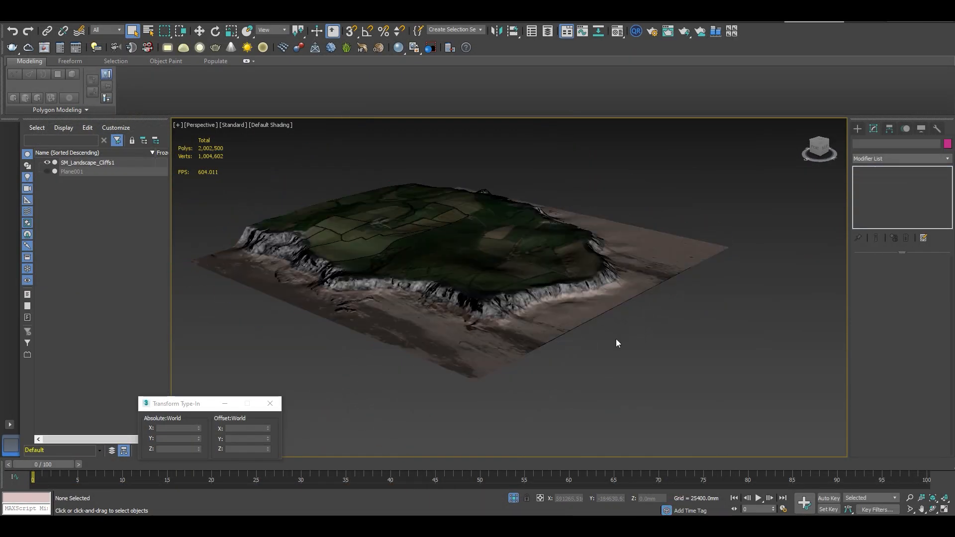
{"action": "scroll", "coordinate": [475, 298], "scroll_direction": "up", "scroll_amount": 5}
{"action": "left_click", "coordinate": [472, 277]}
{"action": "scroll", "coordinate": [472, 277], "scroll_direction": "down", "scroll_amount": 4}
{"action": "middle_click_drag", "start_coordinate": [473, 277], "coordinate": [527, 318], "text": "alt"}
{"action": "left_click", "coordinate": [645, 350]}
{"action": "scroll", "coordinate": [646, 350], "scroll_direction": "down", "scroll_amount": 3}
{"action": "middle_click_drag", "start_coordinate": [646, 350], "coordinate": [501, 324], "text": "alt"}
- Unhide the Plane001 mesh to compare it with SM_Landscape_Cliffs1, and hide it again
{"action": "left_click", "coordinate": [47, 172]}
{"action": "scroll", "coordinate": [499, 305], "scroll_direction": "up", "scroll_amount": 5}
{"action": "left_click", "coordinate": [505, 278]}
{"action": "right_click", "coordinate": [505, 279]}
{"action": "left_click", "coordinate": [528, 248]}
{"action": "scroll", "coordinate": [558, 294], "scroll_direction": "down", "scroll_amount": 6}
{"action": "scroll", "coordinate": [558, 295], "scroll_direction": "up", "scroll_amount": 4}
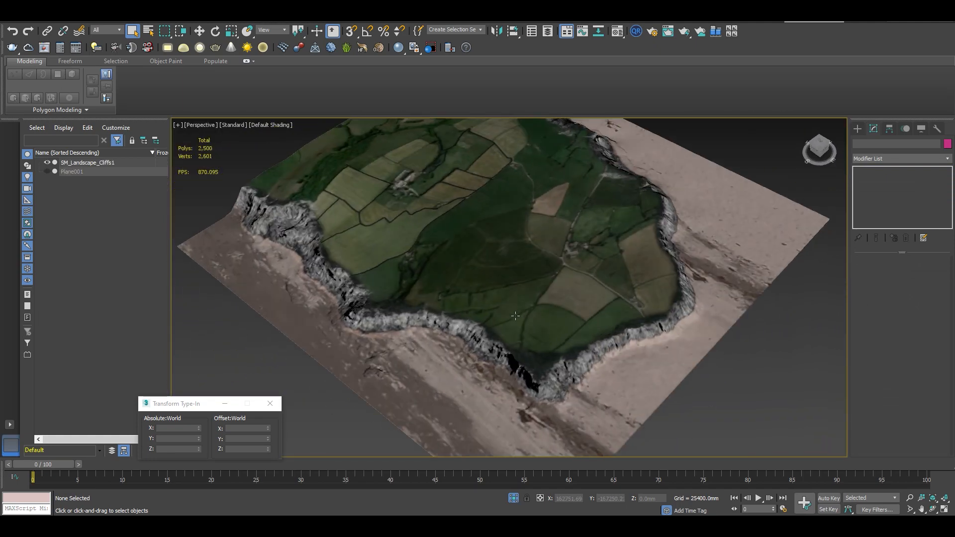
{"action": "scroll", "coordinate": [515, 315], "scroll_direction": "down", "scroll_amount": 3}
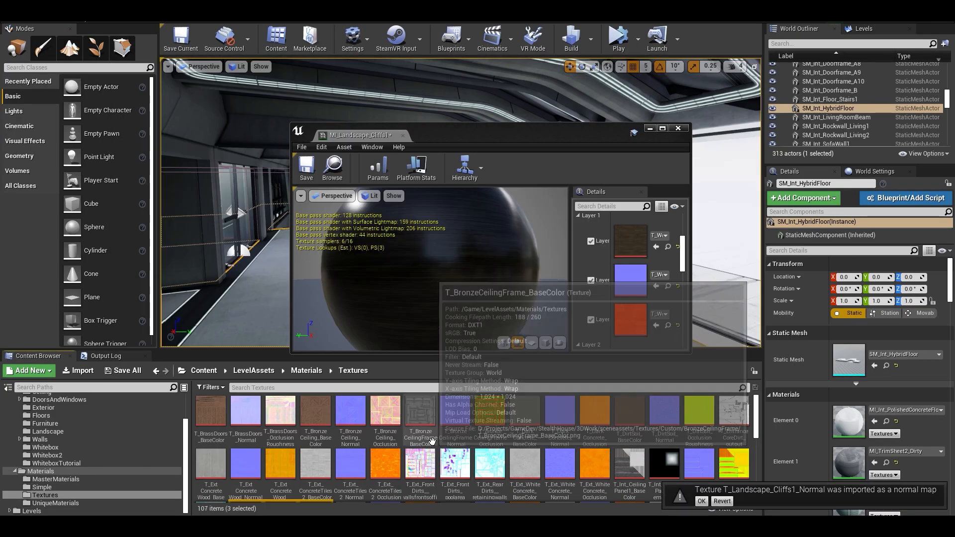
- Switch to Unreal Editor, open the landscape static mesh and assign the MI_Landscape_Cliffs1 material to its material slot
{"action": "double_click", "coordinate": [438, 462]}
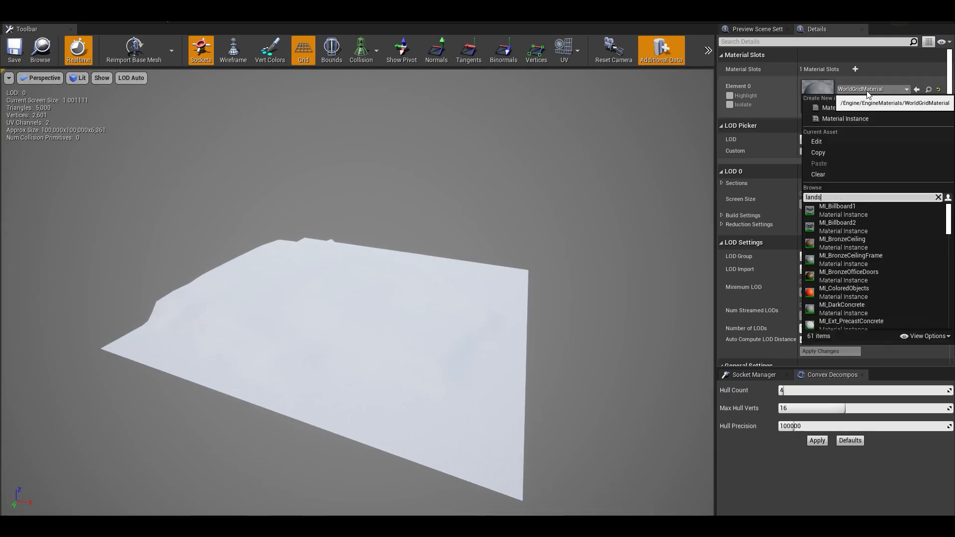
{"action": "left_click", "coordinate": [840, 208]}
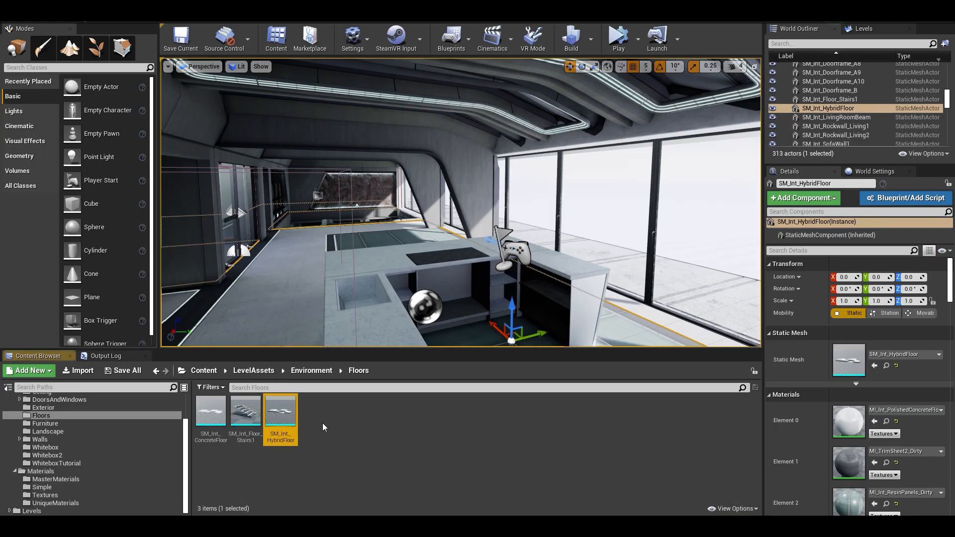
- Place the SM_Landscape_Cliffs1 mesh in the level near the house and rotate it 180° about the vertical axis
{"action": "right_click_drag", "start_coordinate": [417, 209], "coordinate": [447, 238]}
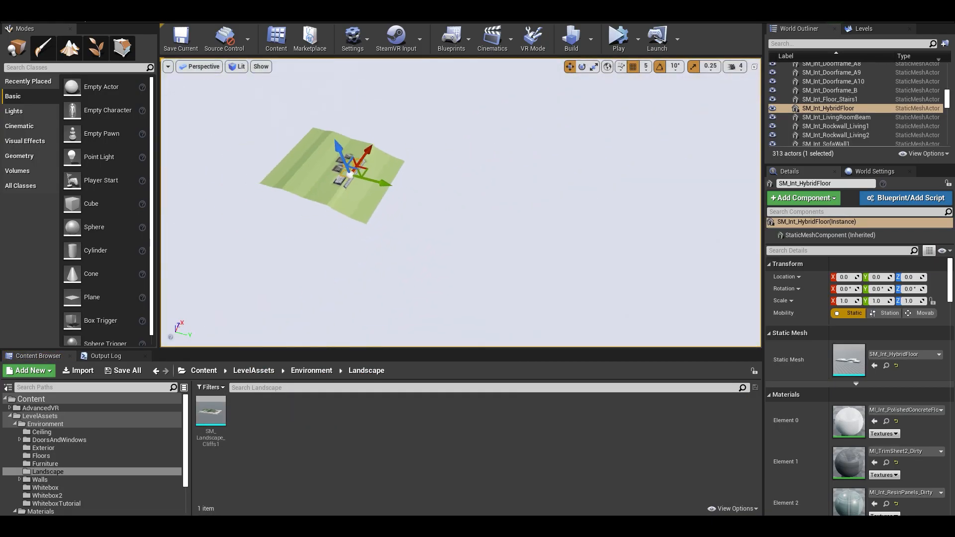
{"action": "left_click_drag", "start_coordinate": [211, 414], "coordinate": [348, 172]}
{"action": "right_click_drag", "start_coordinate": [418, 209], "coordinate": [368, 214]}
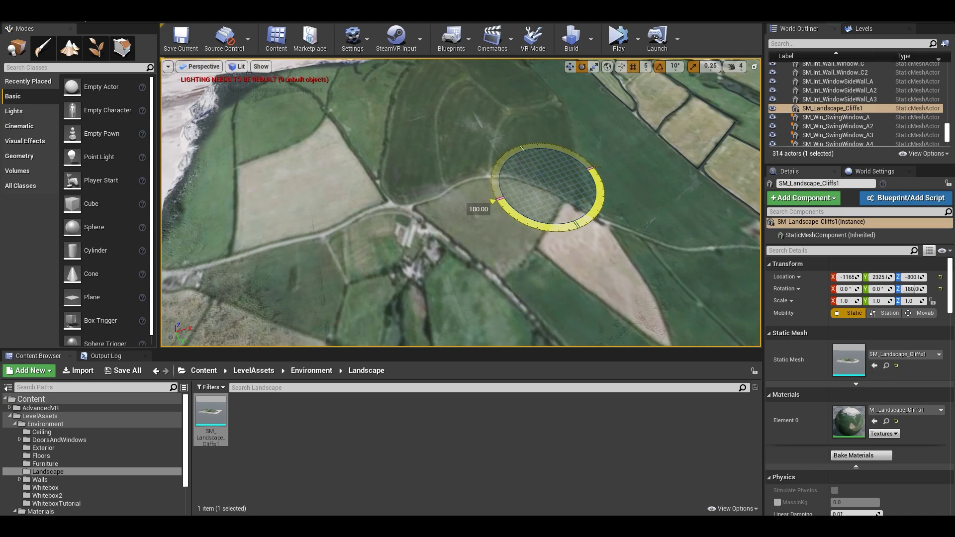
{"action": "scroll", "coordinate": [461, 203], "scroll_direction": "down", "scroll_amount": 10}
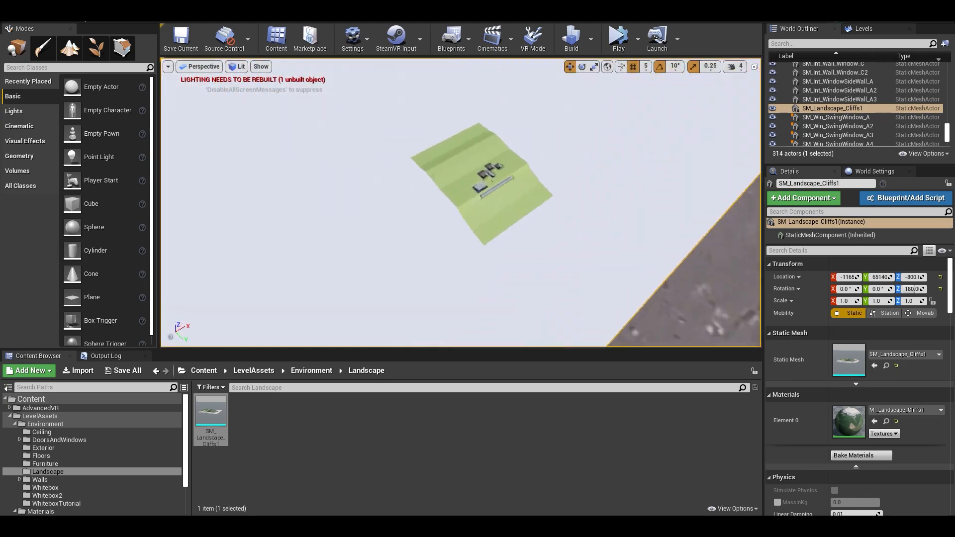
- Move the SM_Landscape_Cliffs1 mesh away from the house and adjust its height so the cliffs line the horizon
{"action": "right_click_drag", "start_coordinate": [460, 202], "coordinate": [577, 164]}
{"action": "left_click_drag", "start_coordinate": [472, 177], "coordinate": [473, 201]}
{"action": "left_click_drag", "start_coordinate": [444, 230], "coordinate": [414, 230]}
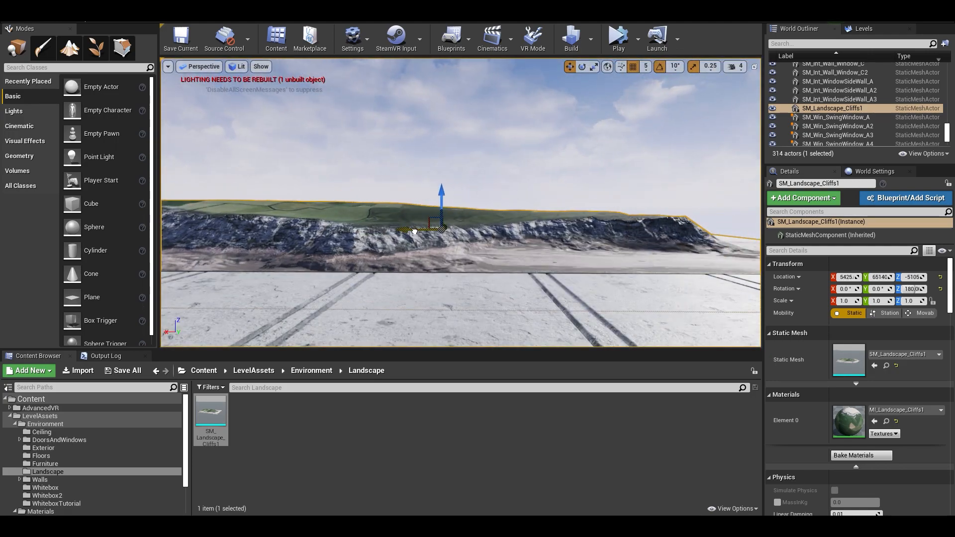
{"action": "right_click_drag", "start_coordinate": [415, 231], "coordinate": [449, 241]}
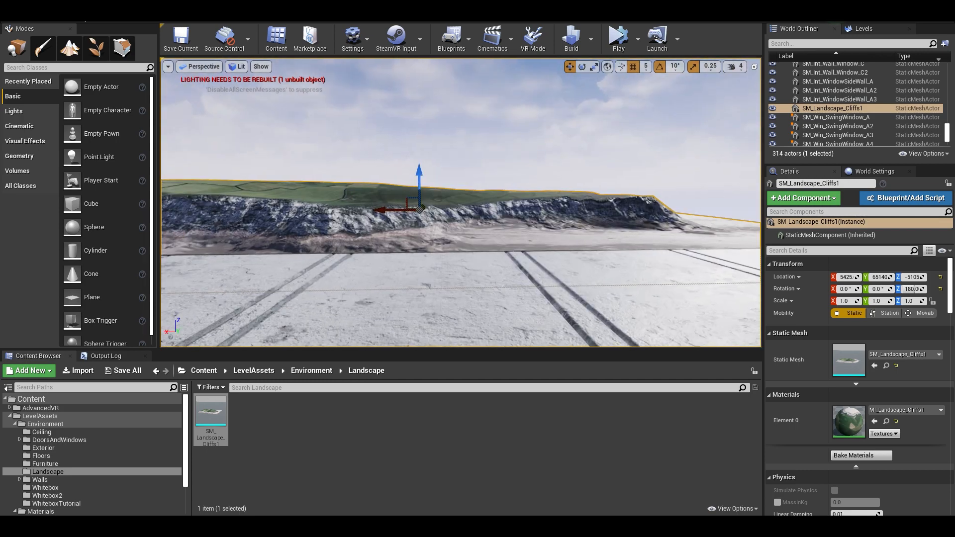
{"action": "mouse_move", "coordinate": [388, 210]}
{"action": "left_mouse_down"}
{"action": "mouse_move", "coordinate": [376, 209]}
{"action": "mouse_move", "coordinate": [394, 209]}
{"action": "left_mouse_up"}
{"action": "left_click_drag", "start_coordinate": [426, 174], "coordinate": [426, 168]}
{"action": "key", "text": "Escape"}
{"action": "mouse_move", "coordinate": [425, 169]}
{"action": "right_mouse_down"}
{"action": "mouse_move", "coordinate": [398, 167]}
{"action": "mouse_move", "coordinate": [442, 169]}
{"action": "mouse_move", "coordinate": [428, 174]}
{"action": "right_mouse_up"}
- Check the cliffs from inside the house, show the World Settings and set the lighting build quality to Preview
{"action": "right_click_drag", "start_coordinate": [542, 175], "coordinate": [507, 171]}
{"action": "left_click", "coordinate": [542, 176]}
{"action": "mouse_move", "coordinate": [590, 260]}
{"action": "right_mouse_down"}
{"action": "mouse_move", "coordinate": [587, 251]}
{"action": "mouse_move", "coordinate": [632, 214]}
{"action": "mouse_move", "coordinate": [696, 208]}
{"action": "mouse_move", "coordinate": [642, 254]}
{"action": "mouse_move", "coordinate": [587, 259]}
{"action": "right_mouse_up"}
{"action": "left_click", "coordinate": [590, 259]}
{"action": "left_click", "coordinate": [874, 172]}
{"action": "left_click", "coordinate": [591, 38]}
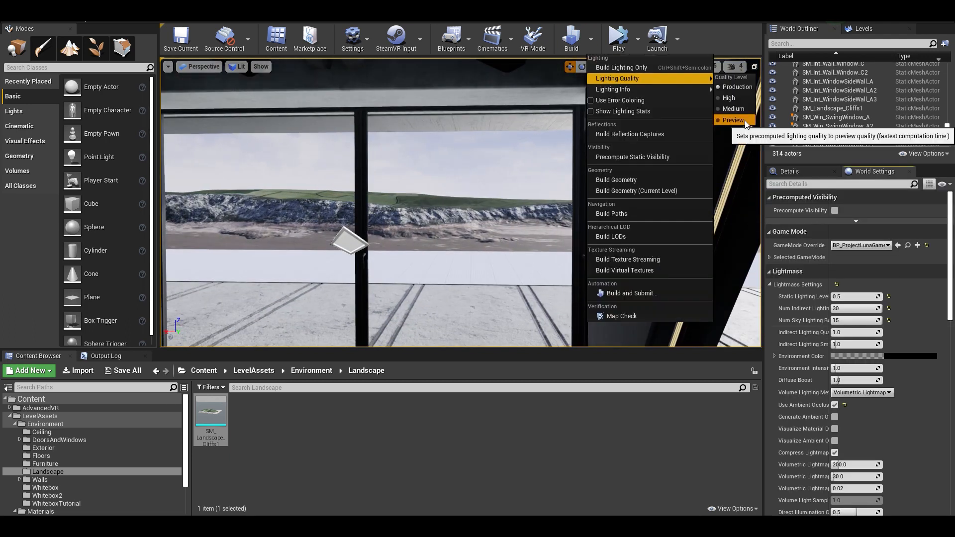
{"action": "left_click", "coordinate": [588, 164]}
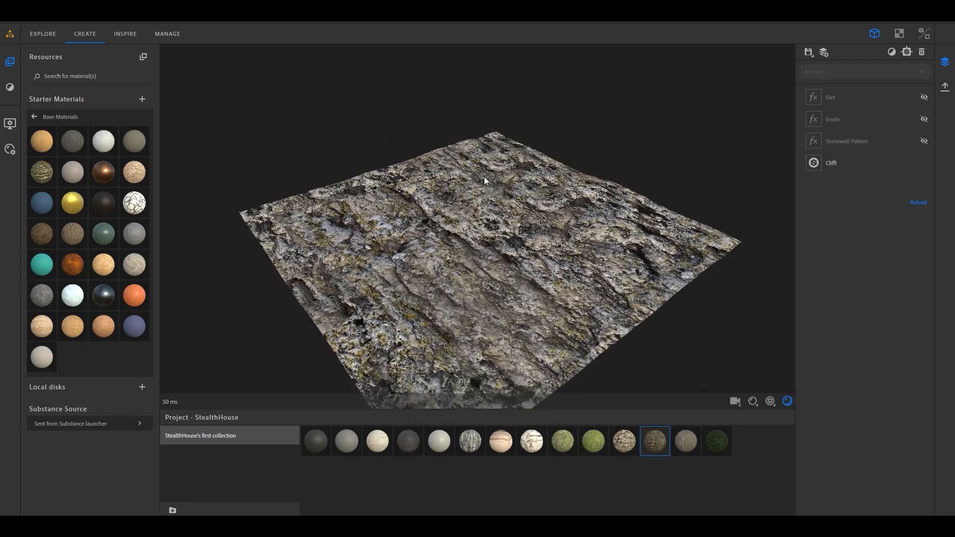
- Switch to Substance Alchemist and turn on the Stonewall Pattern, Erode and Dirt layers above the base cliff material
{"action": "scroll", "coordinate": [529, 264], "scroll_direction": "up", "scroll_amount": 5}
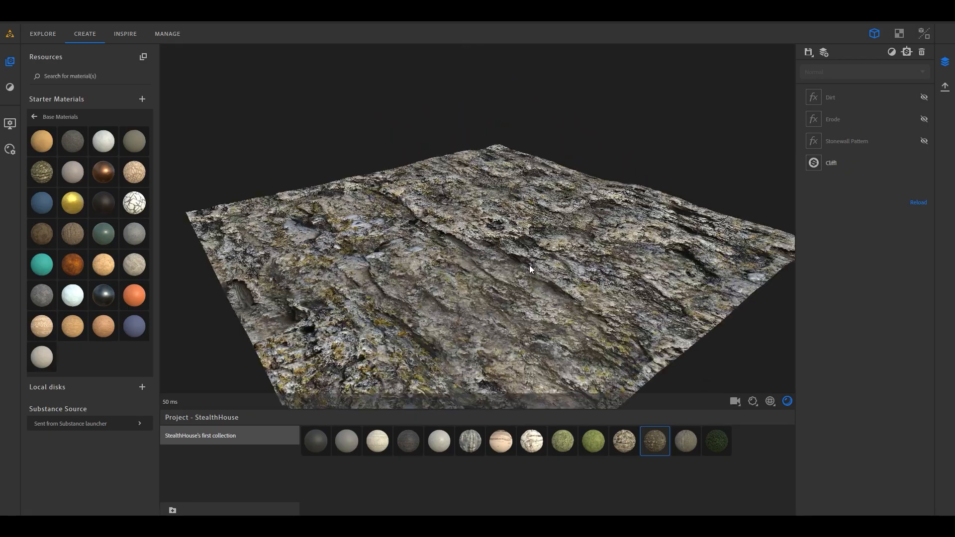
{"action": "left_click_drag", "start_coordinate": [526, 282], "coordinate": [589, 197]}
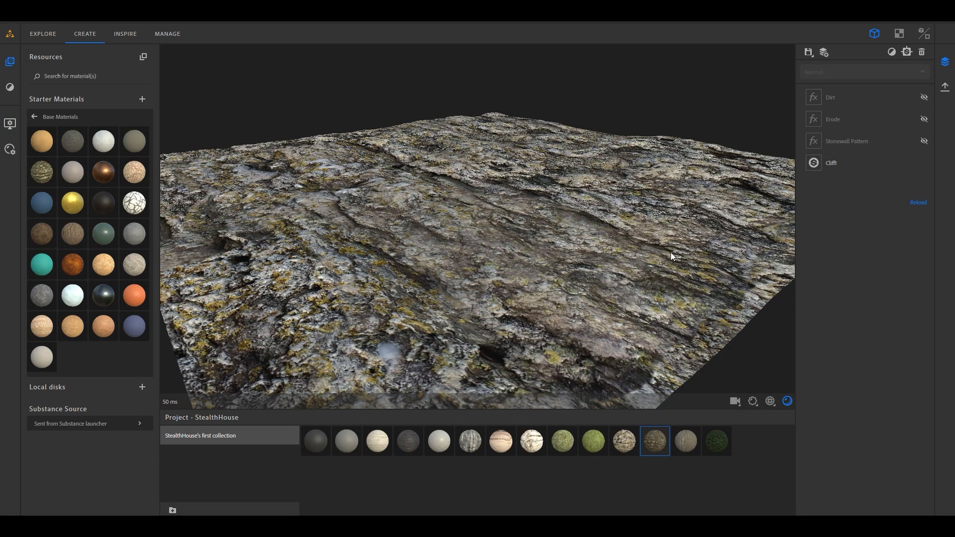
{"action": "mouse_move", "coordinate": [671, 256]}
{"action": "left_mouse_down"}
{"action": "mouse_move", "coordinate": [669, 270]}
{"action": "mouse_move", "coordinate": [687, 279]}
{"action": "mouse_move", "coordinate": [696, 266]}
{"action": "mouse_move", "coordinate": [665, 254]}
{"action": "left_mouse_up"}
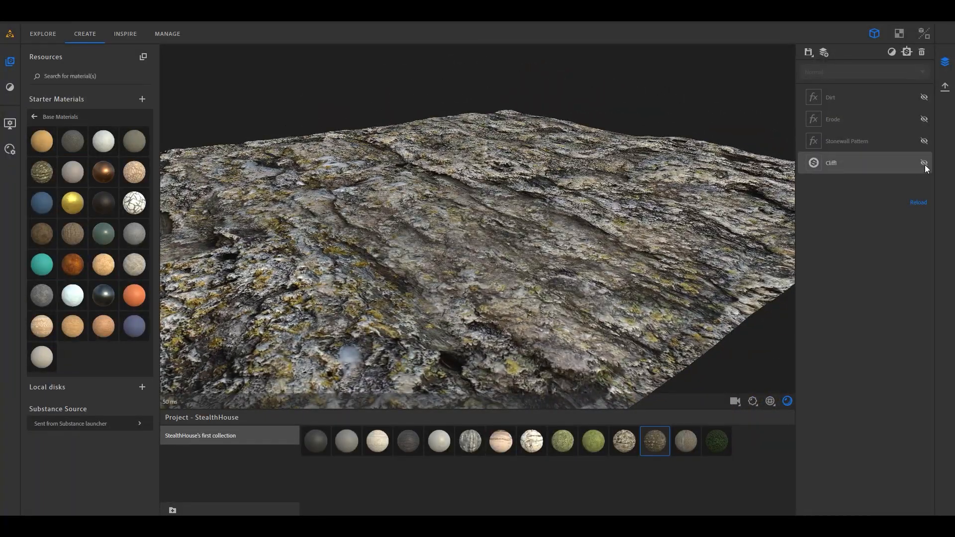
{"action": "left_click", "coordinate": [925, 141]}
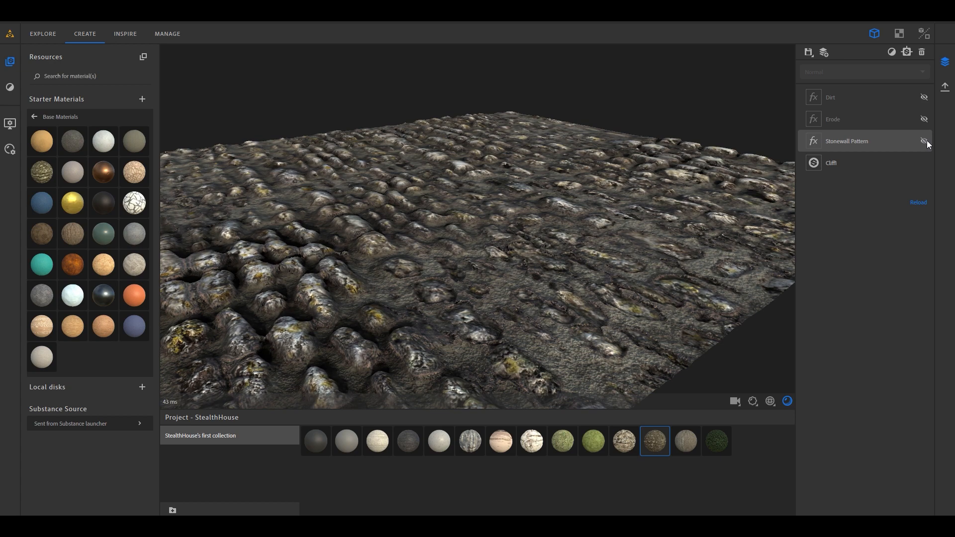
{"action": "left_click", "coordinate": [923, 118]}
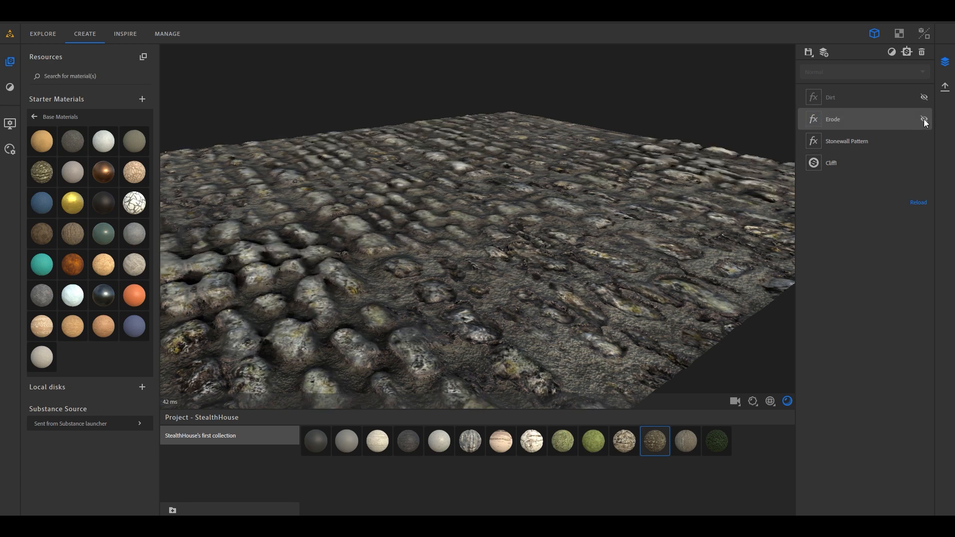
{"action": "left_click", "coordinate": [925, 98]}
{"action": "left_click_drag", "start_coordinate": [712, 177], "coordinate": [492, 262]}
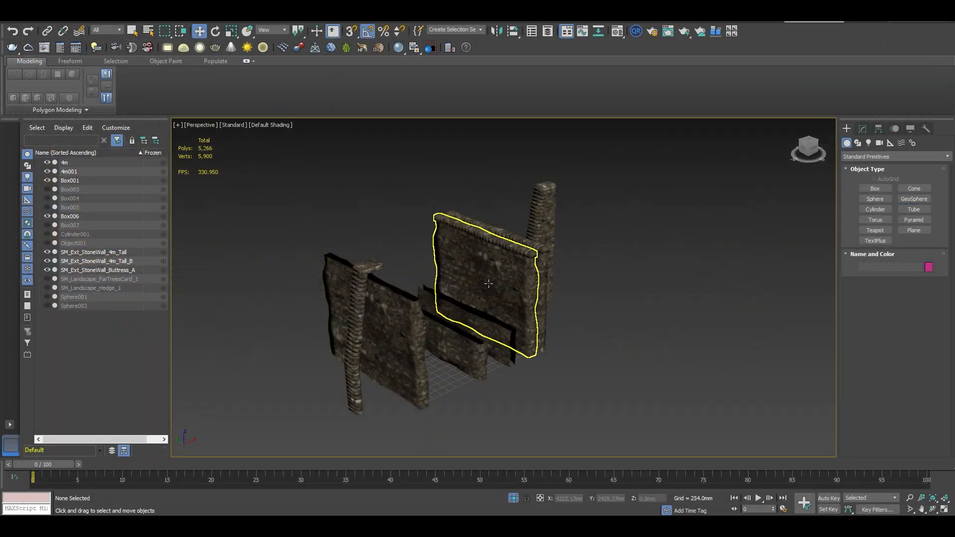
- Switch to 3ds Max and examine the textured stone wall and buttress meshes up close
{"action": "scroll", "coordinate": [489, 284], "scroll_direction": "up", "scroll_amount": 4}
{"action": "left_click", "coordinate": [488, 283]}
{"action": "middle_click_drag", "start_coordinate": [480, 274], "coordinate": [471, 235], "text": "alt"}
{"action": "left_click", "coordinate": [590, 215]}
{"action": "scroll", "coordinate": [478, 199], "scroll_direction": "up", "scroll_amount": 4}
{"action": "middle_click_drag", "start_coordinate": [465, 192], "coordinate": [507, 243]}
{"action": "scroll", "coordinate": [478, 199], "scroll_direction": "down", "scroll_amount": 2}
{"action": "left_click", "coordinate": [478, 199]}
{"action": "left_click", "coordinate": [684, 209]}
- Switch to the StealthHouse project in Unreal Editor and examine the tall stone wall in front of the hedge
{"action": "key", "text": "alt+Tab"}
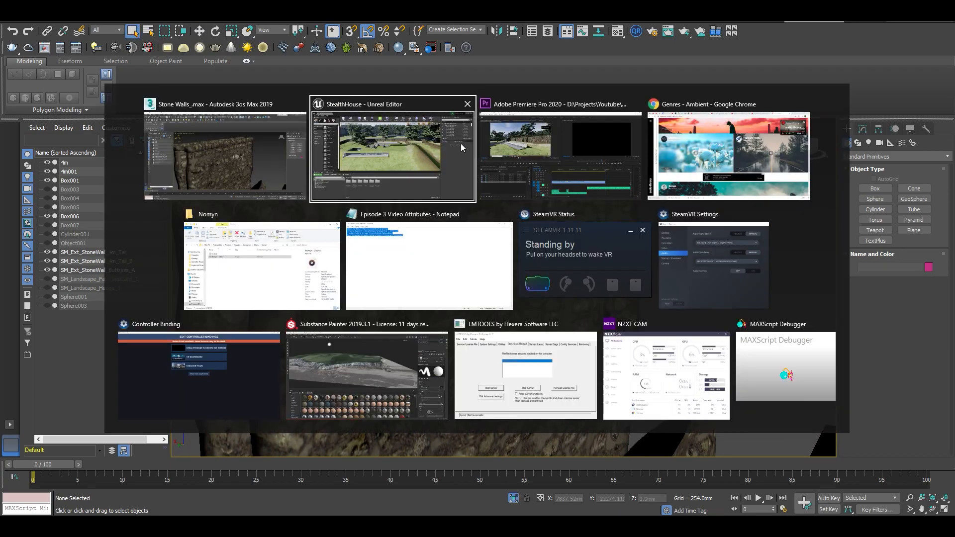
{"action": "left_click", "coordinate": [460, 143]}
{"action": "mouse_move", "coordinate": [444, 207]}
{"action": "right_mouse_down"}
{"action": "mouse_move", "coordinate": [463, 211]}
{"action": "mouse_move", "coordinate": [422, 204]}
{"action": "mouse_move", "coordinate": [438, 202]}
{"action": "mouse_move", "coordinate": [388, 205]}
{"action": "mouse_move", "coordinate": [445, 210]}
{"action": "right_mouse_up"}
{"action": "key", "text": "w"}
{"action": "key", "text": "w"}
{"action": "right_click_drag", "start_coordinate": [396, 232], "coordinate": [387, 256]}
- Try moving the SM_Ext_StoneWall_4m_Tall section out of the wall, and undo the move
{"action": "left_click", "coordinate": [396, 231]}
{"action": "key", "text": "e"}
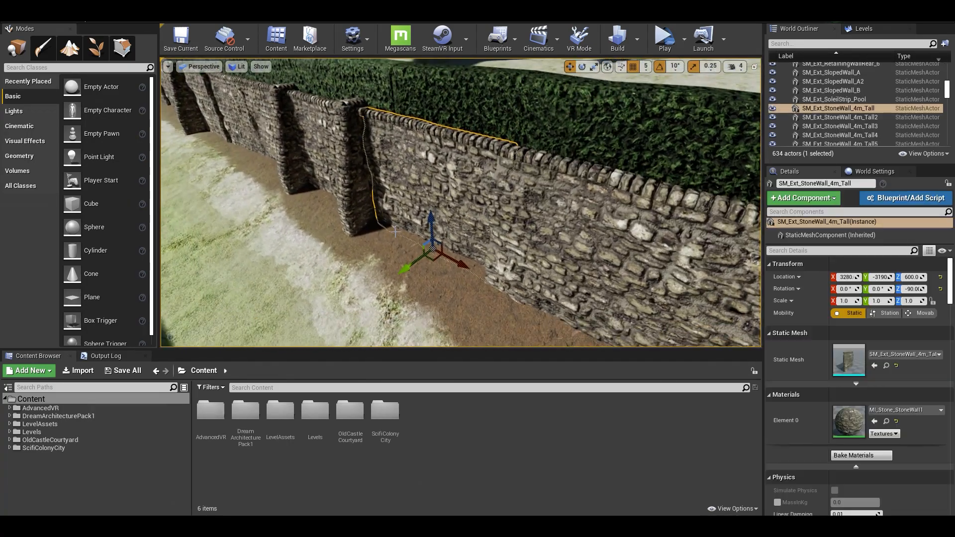
{"action": "mouse_move", "coordinate": [422, 261]}
{"action": "left_mouse_down"}
{"action": "mouse_move", "coordinate": [318, 318]}
{"action": "mouse_move", "coordinate": [406, 259]}
{"action": "left_mouse_up"}
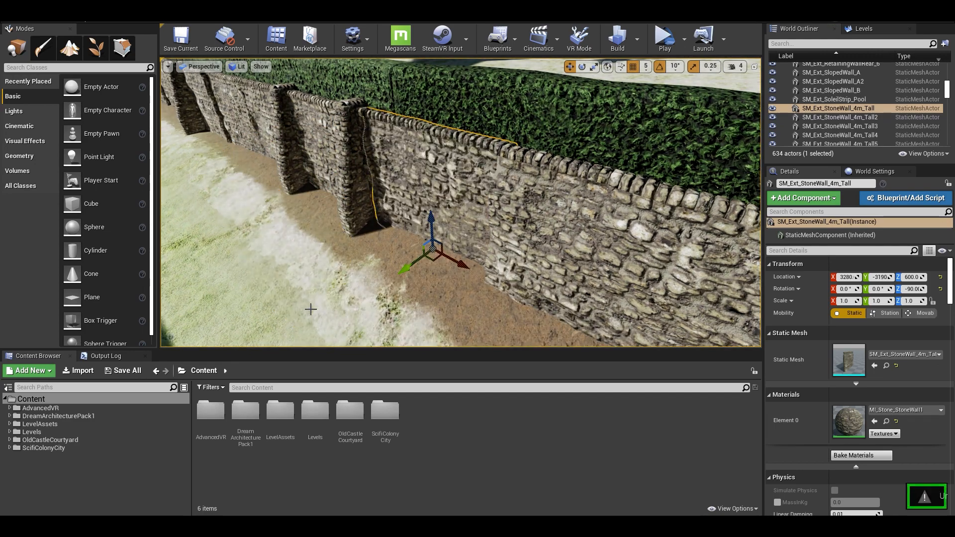
{"action": "key", "text": "ctrl+z"}
{"action": "key", "text": "ctrl+z"}
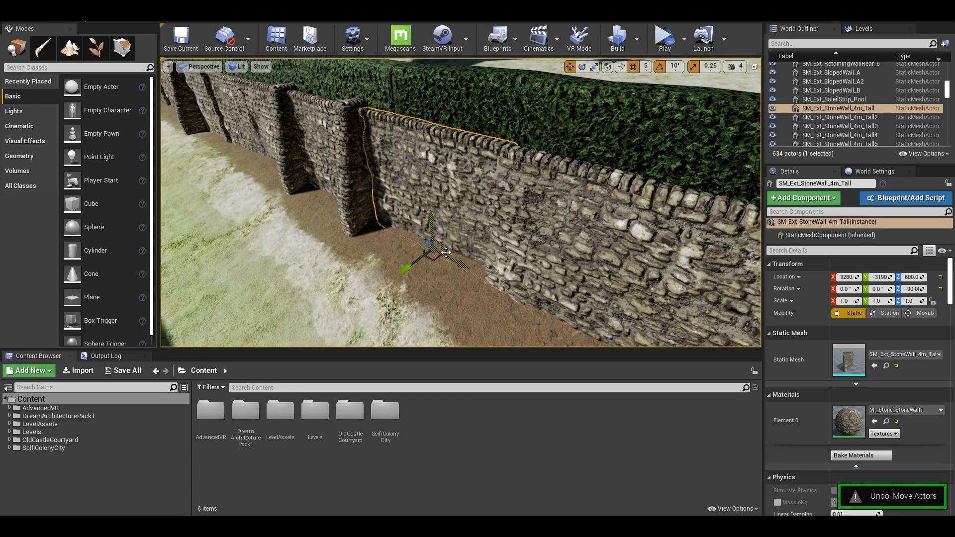
- Examine the stone wall's buttresses and the hedge running behind its top edge from several angles
{"action": "right_click_drag", "start_coordinate": [476, 243], "coordinate": [452, 223]}
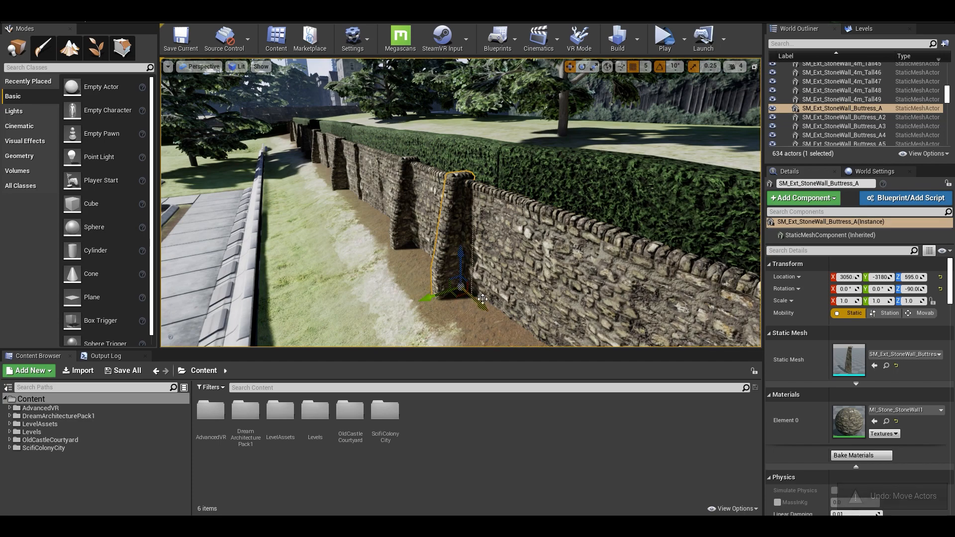
{"action": "key", "text": "Escape"}
{"action": "right_click_drag", "start_coordinate": [432, 270], "coordinate": [572, 274]}
{"action": "key", "text": "e"}
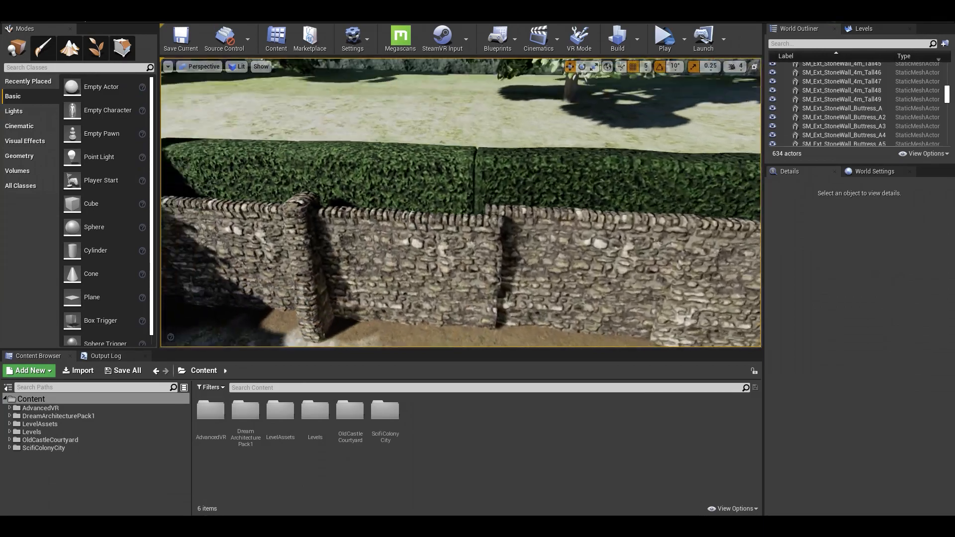
{"action": "right_click_drag", "start_coordinate": [460, 203], "coordinate": [637, 224]}
{"action": "right_click_drag", "start_coordinate": [460, 203], "coordinate": [428, 219]}
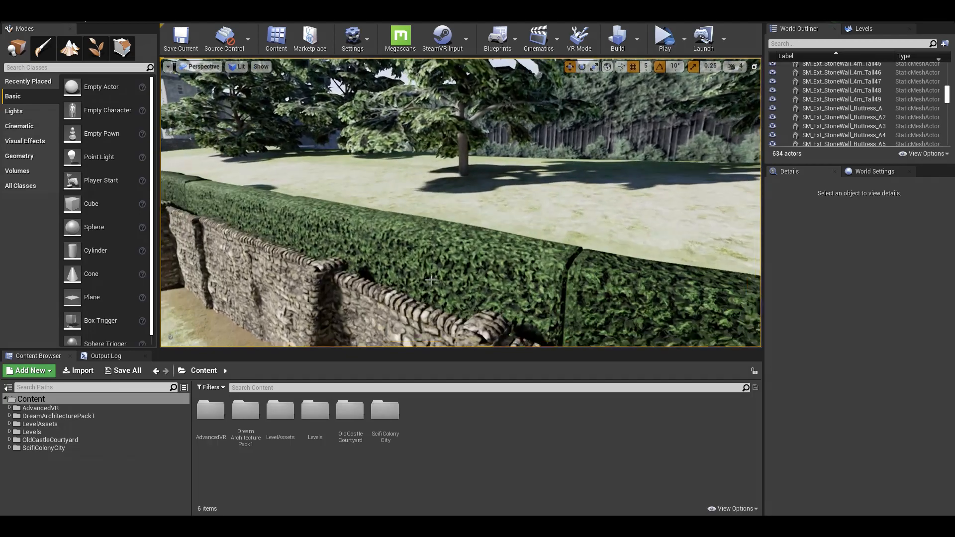
- Open the hedge's static mesh from the level and examine its foliage texture and shape
{"action": "left_click", "coordinate": [441, 252]}
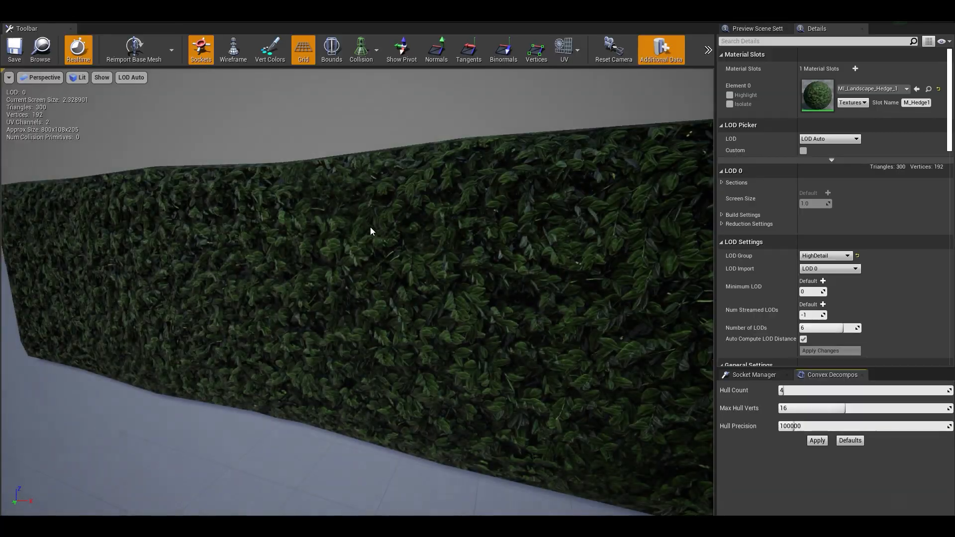
{"action": "scroll", "coordinate": [338, 238], "scroll_direction": "down", "scroll_amount": 4}
{"action": "right_click_drag", "start_coordinate": [311, 249], "coordinate": [418, 203]}
{"action": "left_click_drag", "start_coordinate": [308, 279], "coordinate": [288, 246], "text": "alt"}
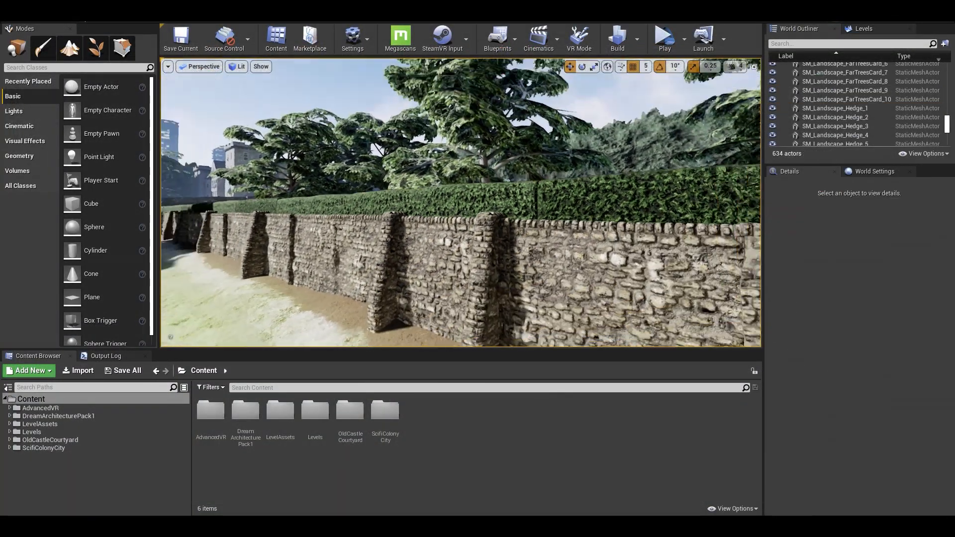
- Survey the house grounds, shift the SM_SM_Ext_OldMansion2 building slightly, undo the move and clear the selection
{"action": "right_click_drag", "start_coordinate": [460, 202], "coordinate": [498, 189]}
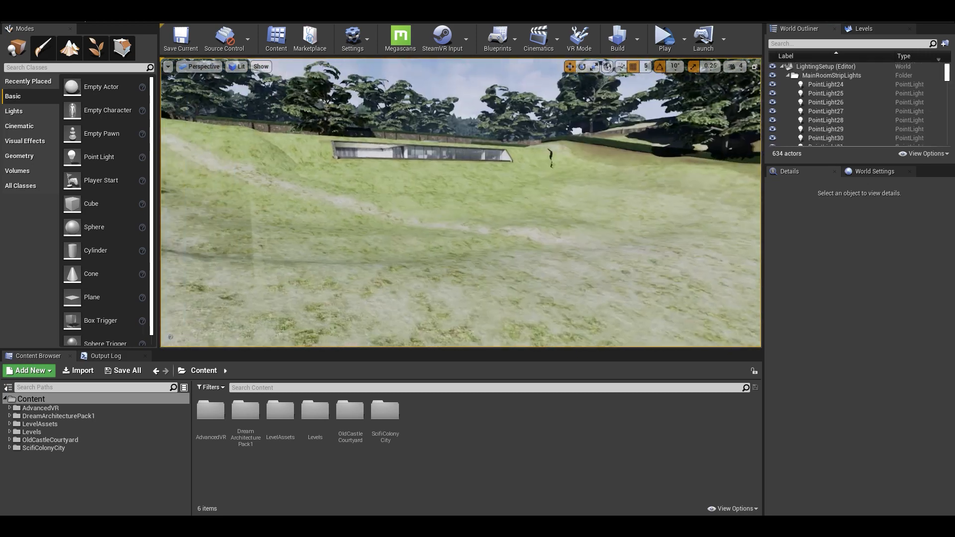
{"action": "mouse_move", "coordinate": [460, 203]}
{"action": "right_mouse_down"}
{"action": "mouse_move", "coordinate": [421, 198]}
{"action": "mouse_move", "coordinate": [449, 205]}
{"action": "right_mouse_up"}
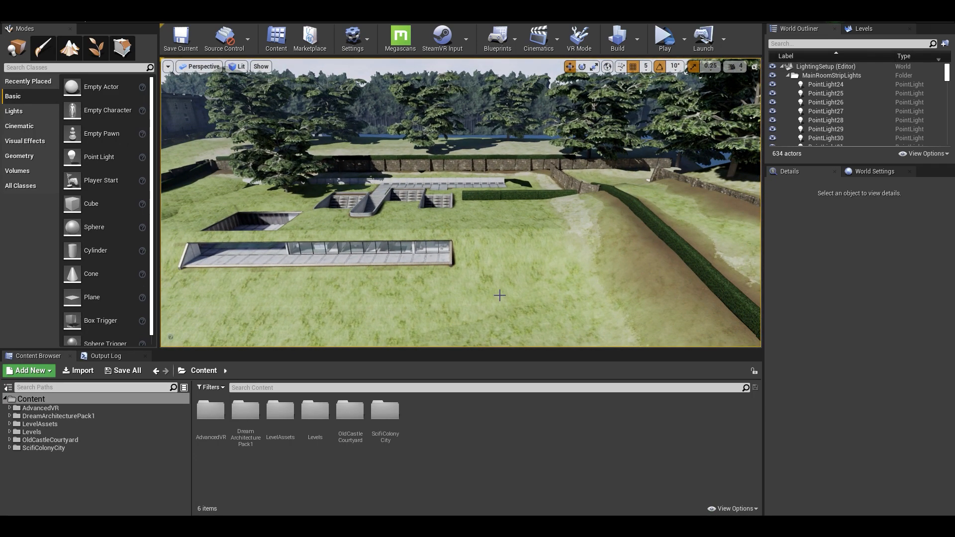
{"action": "key", "text": "ctrl+o"}
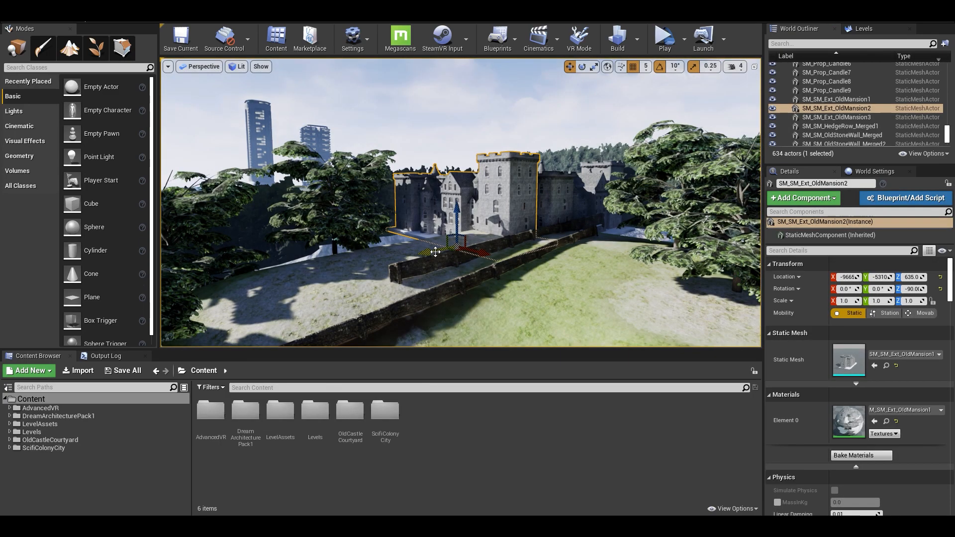
{"action": "left_click_drag", "start_coordinate": [414, 256], "coordinate": [419, 255]}
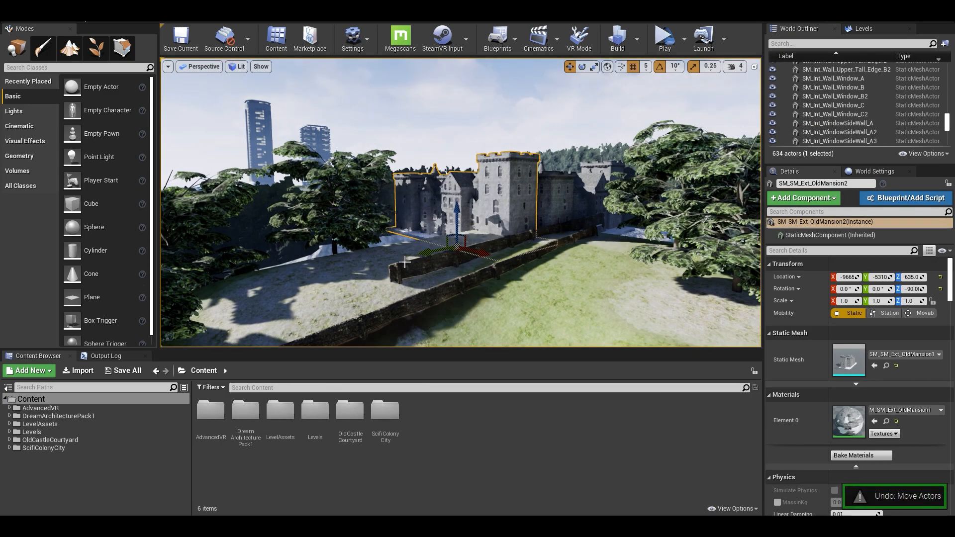
{"action": "key", "text": "Escape"}
- Examine the old mansion's view from the grassy slope below the house and from above the garden walls
{"action": "key", "text": "s"}
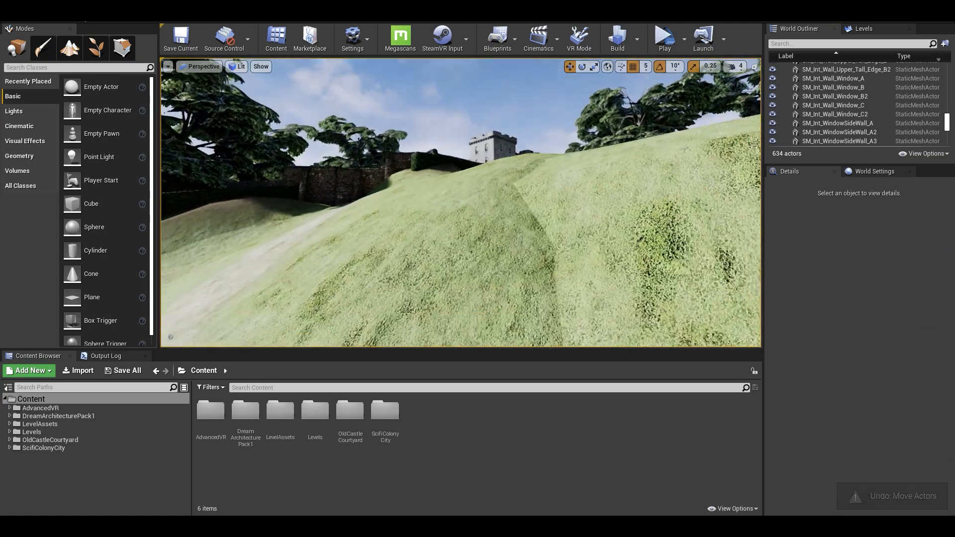
{"action": "key", "text": "a"}
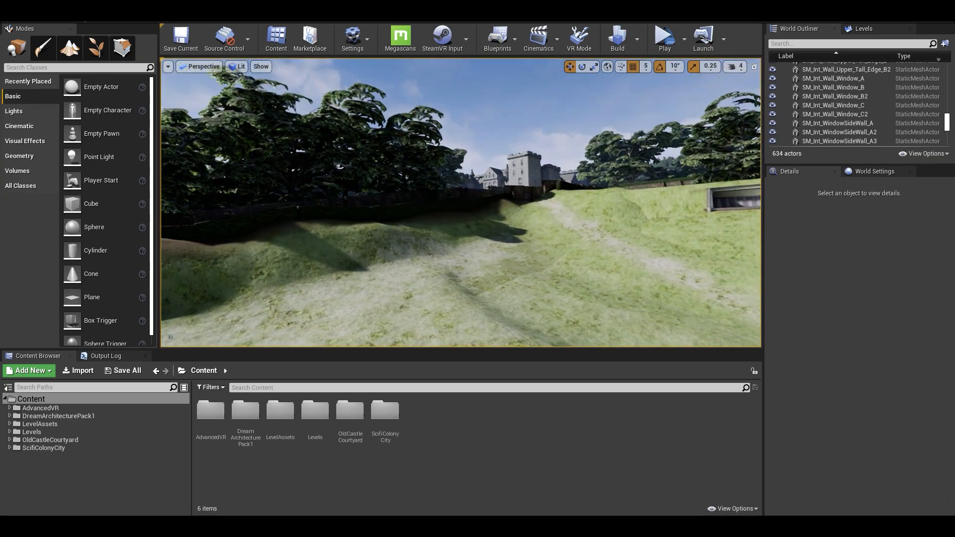
{"action": "key", "text": "d"}
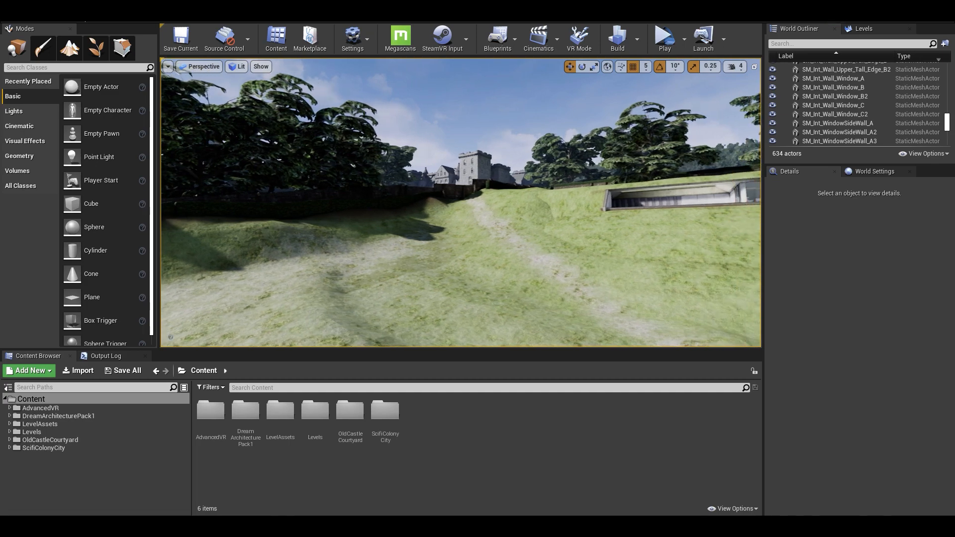
{"action": "key", "text": "d"}
{"action": "key", "text": "w"}
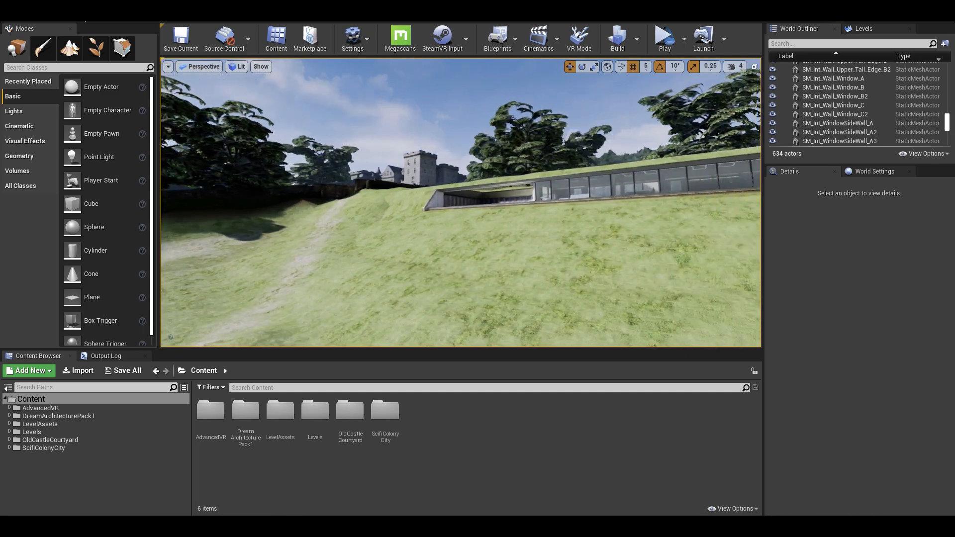
{"action": "key", "text": "e"}
{"action": "key", "text": "w"}
{"action": "key", "text": "e"}
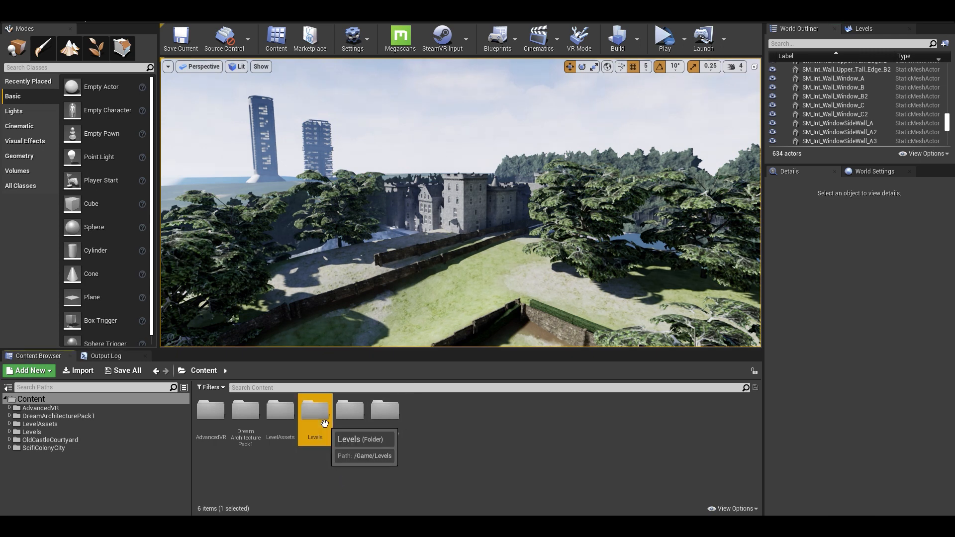
- Look into the project's Levels folder, and open the ProxyMeshes folder in OldCastleCourtyard/Levels/CoutyardLevel1_sharedassets
{"action": "double_click", "coordinate": [324, 423]}
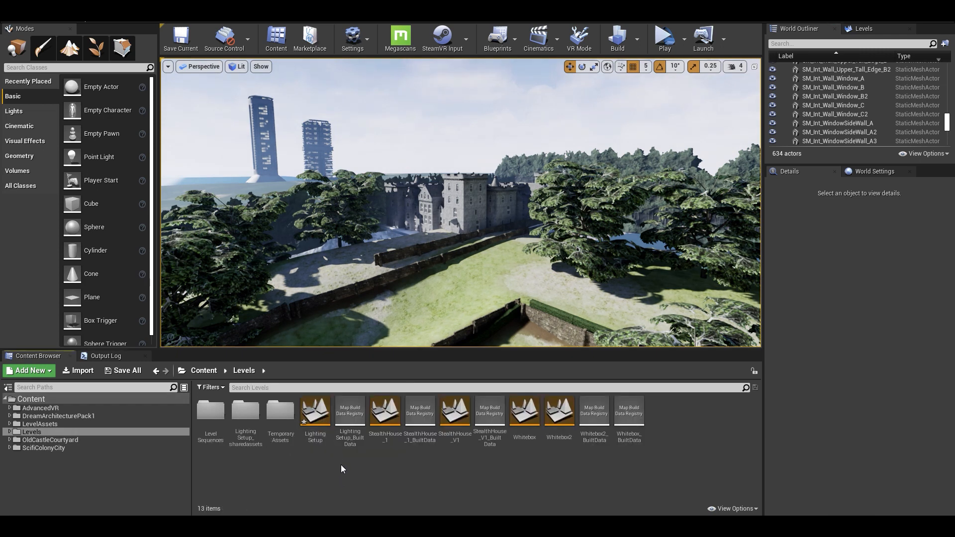
{"action": "key", "text": "alt+Left"}
{"action": "double_click", "coordinate": [350, 430]}
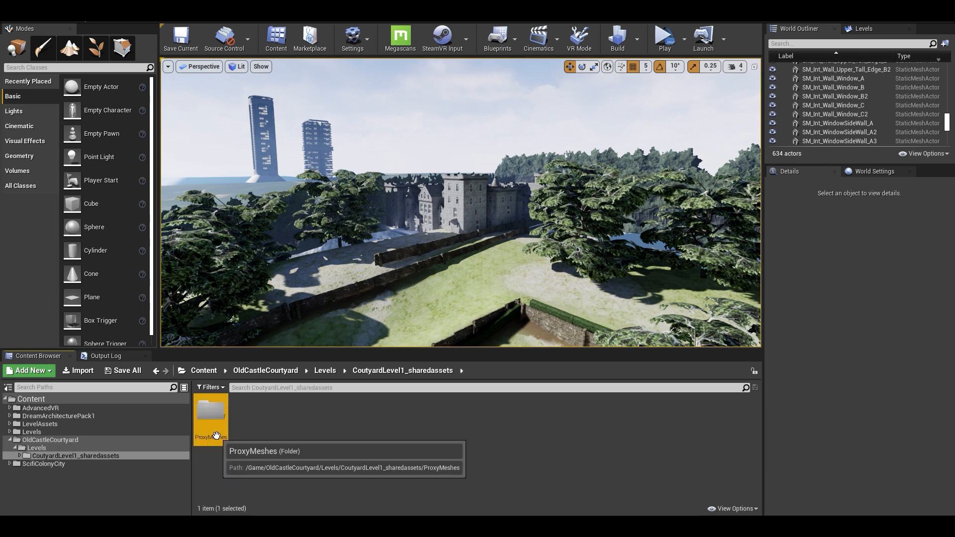
{"action": "double_click", "coordinate": [216, 436]}
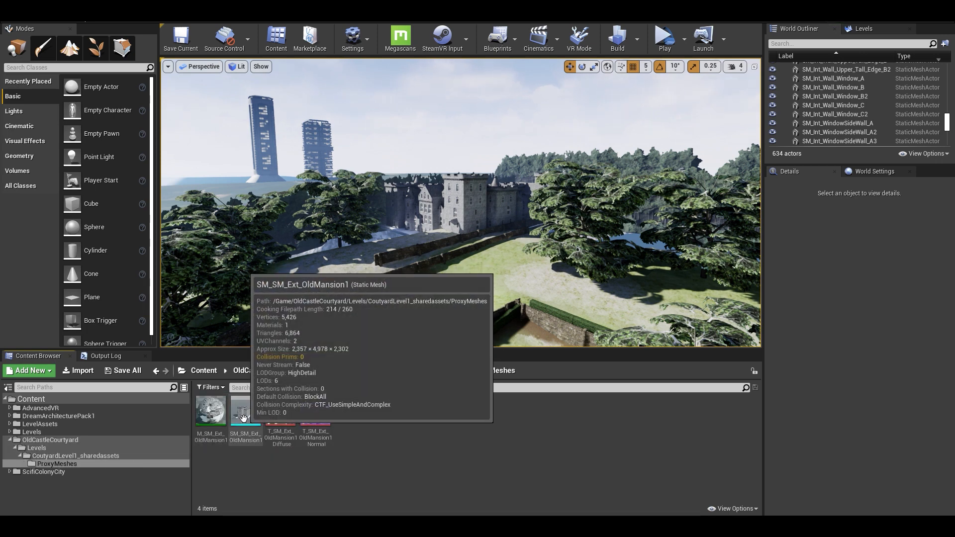
- Step back to the Content root, return to ProxyMeshes and open the SM_SM_Ext_OldMansion1 static mesh to examine its towers
{"action": "key", "text": "alt+Left"}
{"action": "key", "text": "alt+Left"}
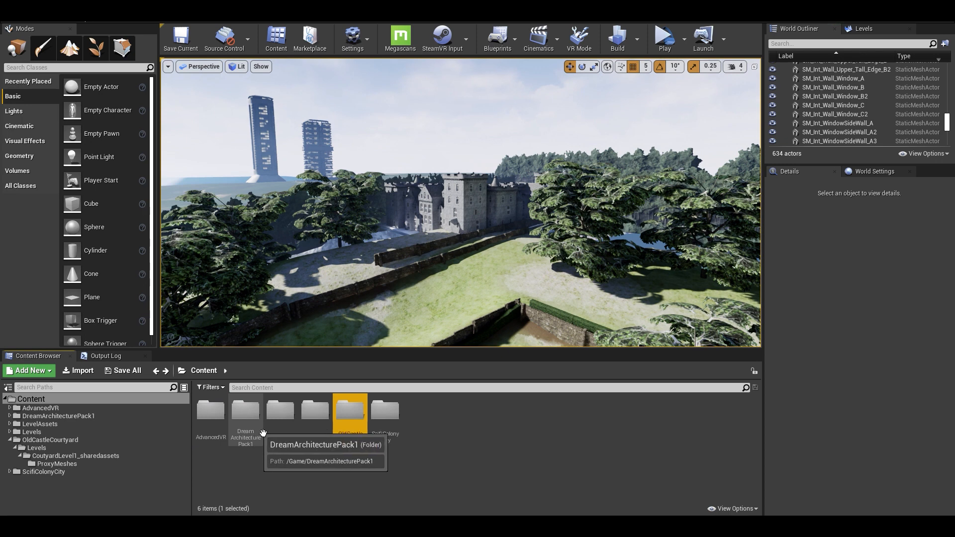
{"action": "key", "text": "alt+Right"}
{"action": "key", "text": "alt+Right"}
{"action": "key", "text": "alt+Right"}
{"action": "key", "text": "alt+Right"}
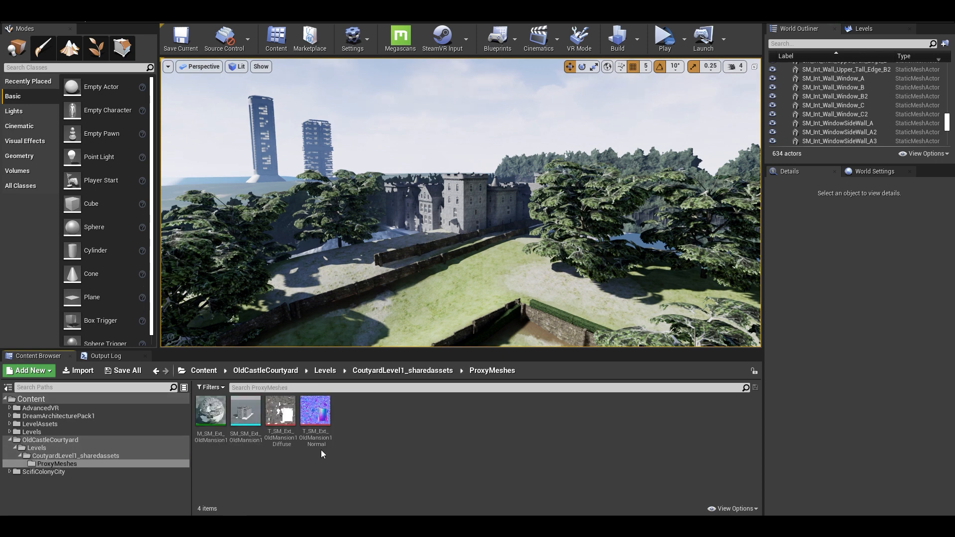
{"action": "double_click", "coordinate": [246, 411]}
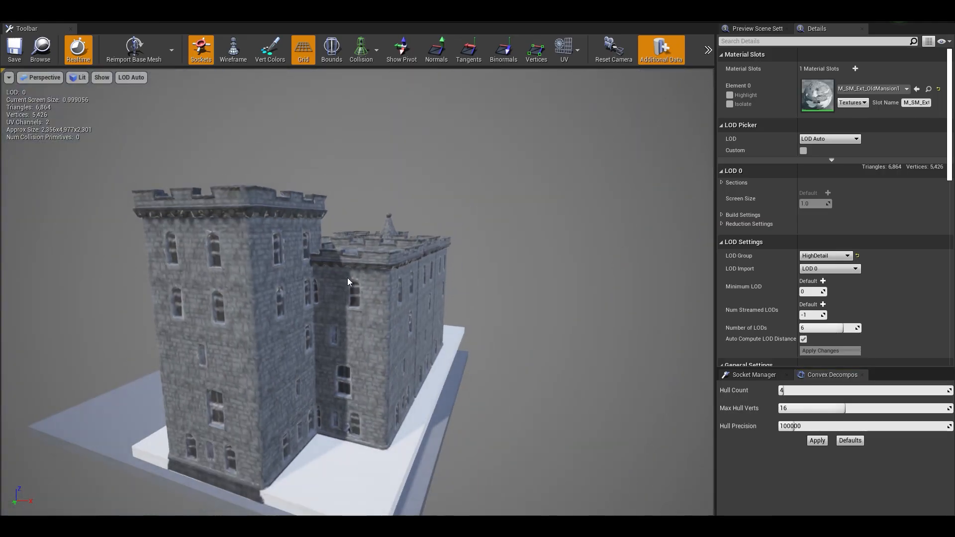
{"action": "left_click_drag", "start_coordinate": [349, 281], "coordinate": [278, 243]}
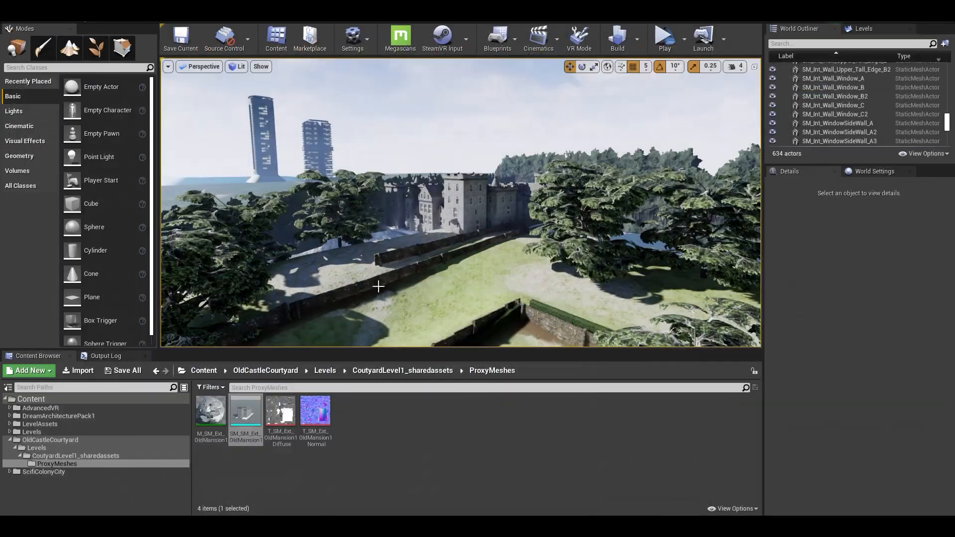
- Select SM_DomeBuilding3 across the water and locate its static mesh in the LargeBuildings content folder
{"action": "right_click_drag", "start_coordinate": [459, 199], "coordinate": [433, 224]}
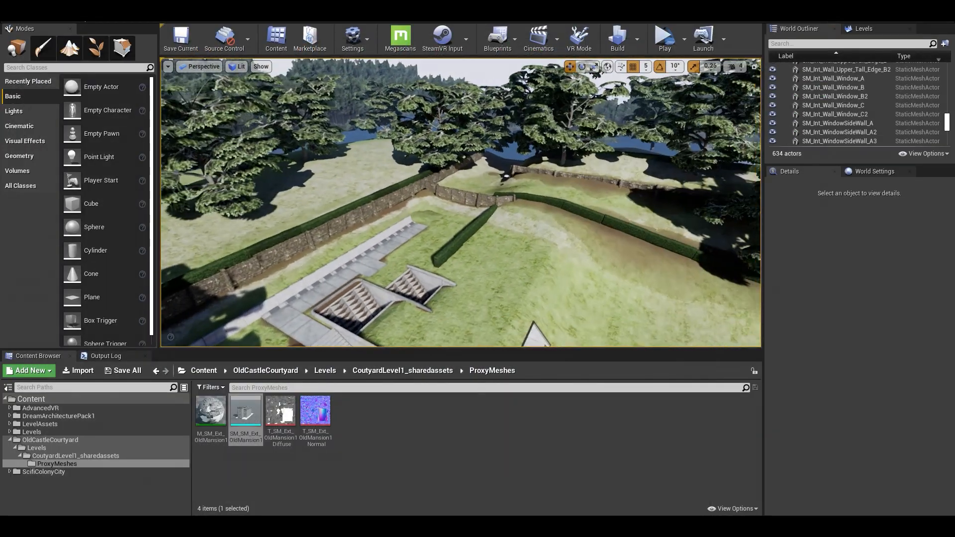
{"action": "mouse_move", "coordinate": [381, 282]}
{"action": "right_mouse_down"}
{"action": "mouse_move", "coordinate": [438, 294]}
{"action": "mouse_move", "coordinate": [382, 282]}
{"action": "right_mouse_up"}
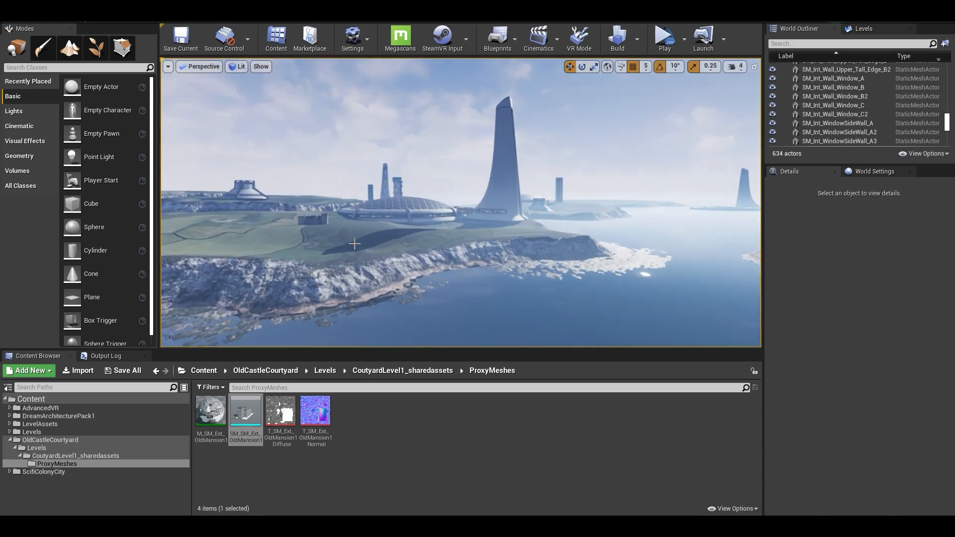
{"action": "left_click", "coordinate": [407, 214]}
{"action": "key", "text": "ctrl+b"}
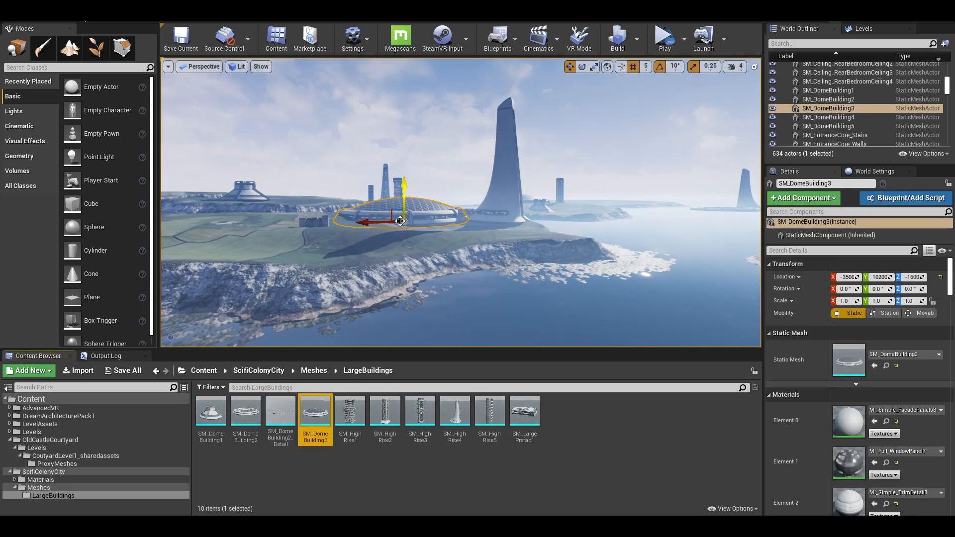
- Place an SM_HighRise5 tower beside the existing high-rises behind the dome and rotate it -10 degrees
{"action": "right_click_drag", "start_coordinate": [408, 213], "coordinate": [422, 271]}
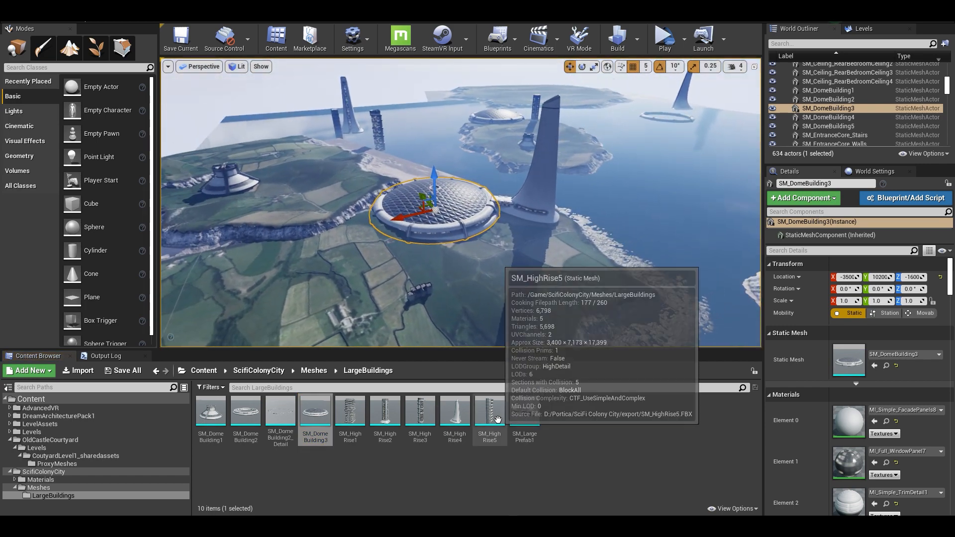
{"action": "left_click_drag", "start_coordinate": [489, 413], "coordinate": [428, 271]}
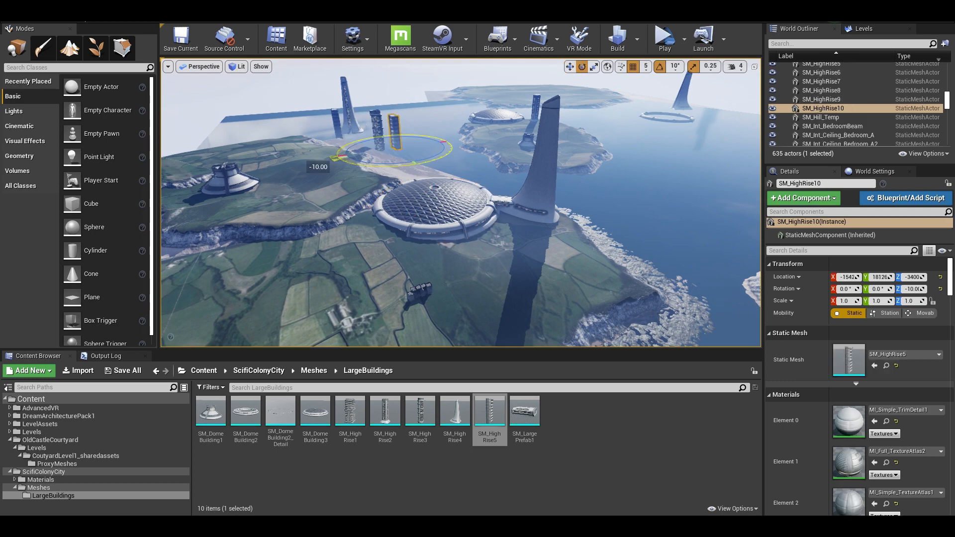
{"action": "key", "text": "Escape"}
- Add another SM_HighRise4 tower on the headland inland of the dome, rotated about -30 degrees, and clear the selection
{"action": "right_click_drag", "start_coordinate": [338, 161], "coordinate": [527, 187]}
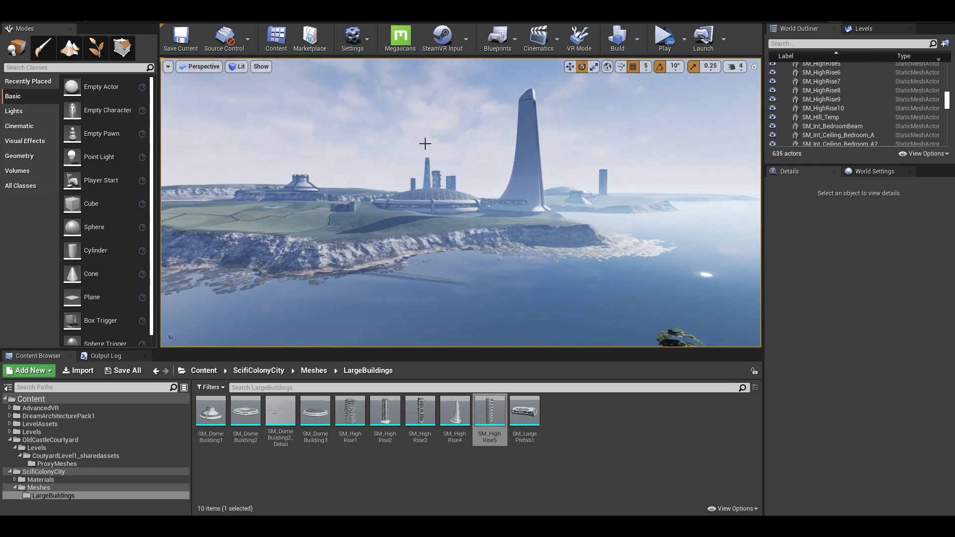
{"action": "left_click", "coordinate": [493, 211]}
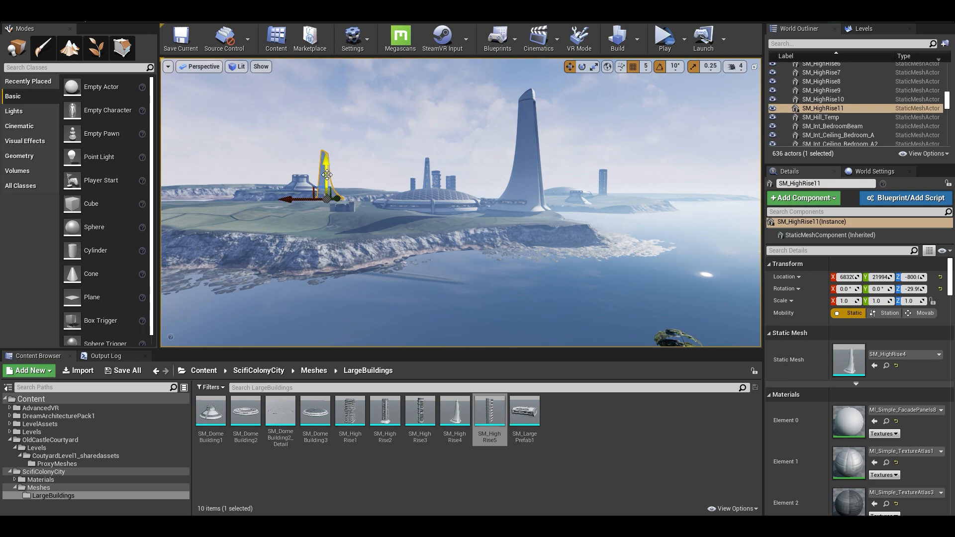
{"action": "key", "text": "Escape"}
- Open the SM_HighRise4 and SM_DomeBuilding3 static meshes and examine their shapes from several angles
{"action": "key", "text": "s"}
{"action": "right_click_drag", "start_coordinate": [362, 187], "coordinate": [332, 187]}
{"action": "key", "text": "w"}
{"action": "double_click", "coordinate": [489, 413]}
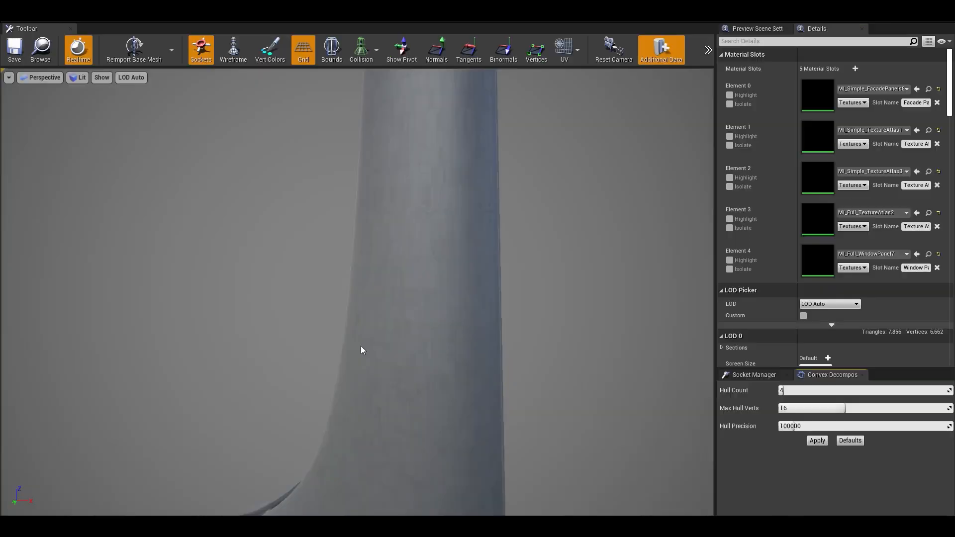
{"action": "scroll", "coordinate": [386, 312], "scroll_direction": "down", "scroll_amount": 5}
{"action": "left_click_drag", "start_coordinate": [385, 312], "coordinate": [199, 312]}
{"action": "left_click_drag", "start_coordinate": [370, 253], "coordinate": [320, 253]}
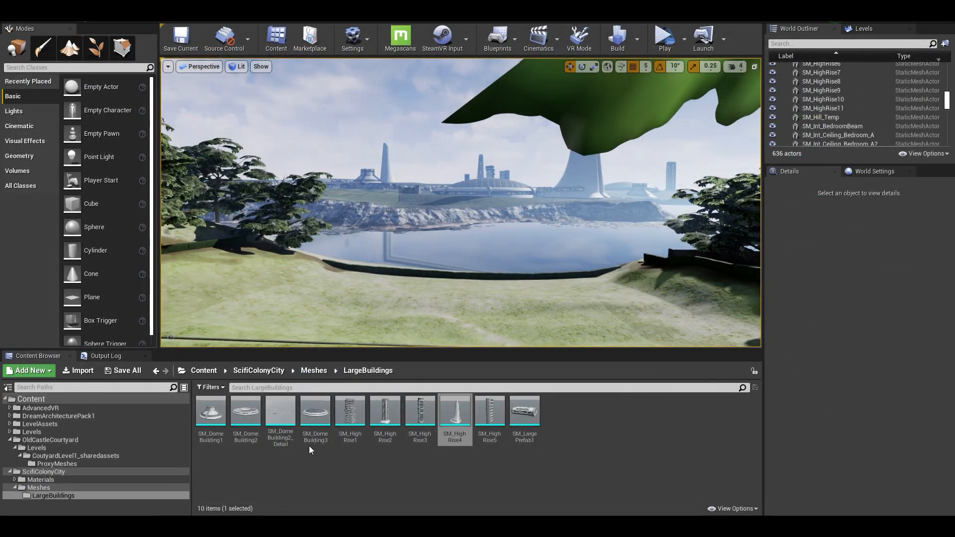
{"action": "double_click", "coordinate": [315, 417]}
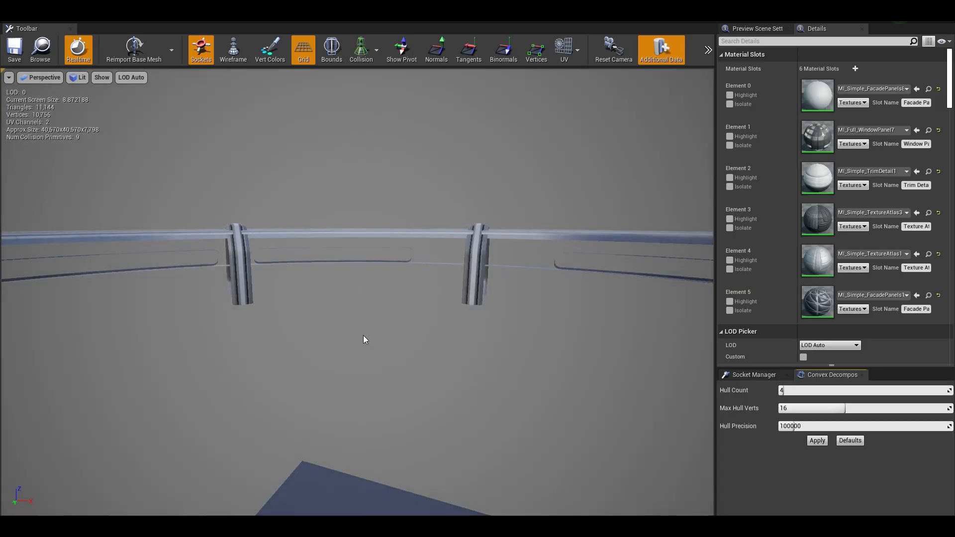
{"action": "left_click_drag", "start_coordinate": [362, 335], "coordinate": [551, 393]}
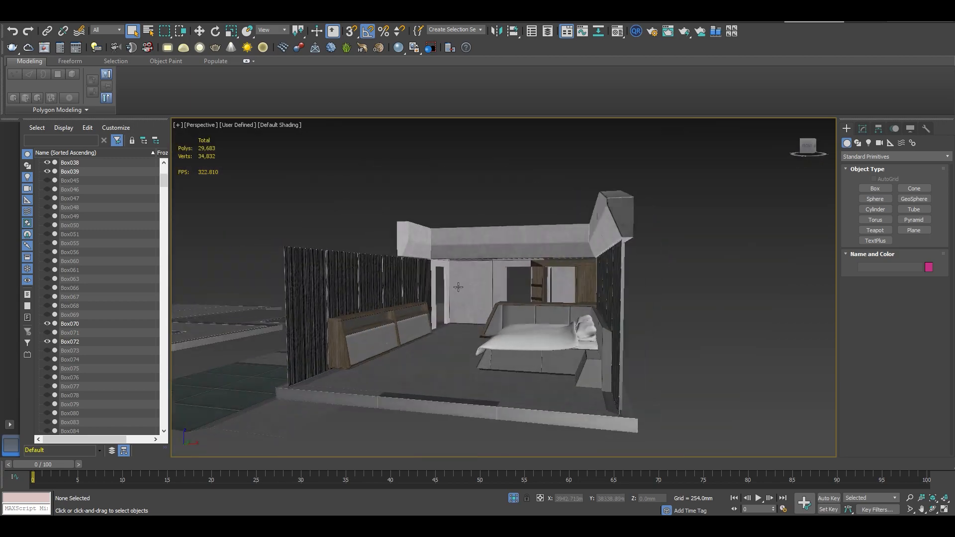
- Select the SM_Furn_BedroomCabinets1 object in the 3ds Max bedroom scene and inspect its mesh up close
{"action": "middle_click_drag", "start_coordinate": [458, 287], "coordinate": [502, 320], "text": "alt"}
{"action": "left_click", "coordinate": [522, 312]}
{"action": "scroll", "coordinate": [522, 318], "scroll_direction": "up", "scroll_amount": 3}
{"action": "left_click", "coordinate": [424, 303]}
{"action": "scroll", "coordinate": [424, 307], "scroll_direction": "up", "scroll_amount": 5}
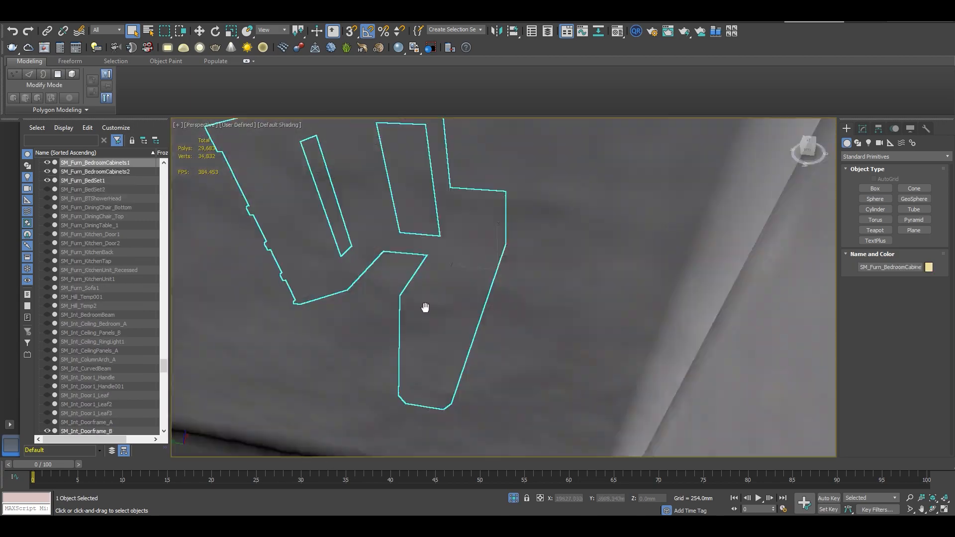
{"action": "mouse_move", "coordinate": [424, 307]}
{"action": "middle_mouse_down", "text": "alt"}
{"action": "mouse_move", "coordinate": [447, 278]}
{"action": "mouse_move", "coordinate": [427, 293]}
{"action": "mouse_move", "coordinate": [408, 282]}
{"action": "mouse_move", "coordinate": [428, 327]}
{"action": "mouse_move", "coordinate": [461, 318]}
{"action": "mouse_move", "coordinate": [497, 279]}
{"action": "mouse_move", "coordinate": [464, 289]}
{"action": "mouse_move", "coordinate": [497, 300]}
{"action": "mouse_move", "coordinate": [601, 400]}
{"action": "middle_mouse_up", "text": "alt"}
{"action": "scroll", "coordinate": [412, 286], "scroll_direction": "down", "scroll_amount": 6}
{"action": "scroll", "coordinate": [428, 326], "scroll_direction": "down", "scroll_amount": 4}
{"action": "scroll", "coordinate": [497, 300], "scroll_direction": "up", "scroll_amount": 4}
- Switch to Substance Painter and show the bedding's Crumpled Base 1, Normals and Seams, Blue satin, Satin 2 and Indent layers
{"action": "key", "text": "alt+Tab"}
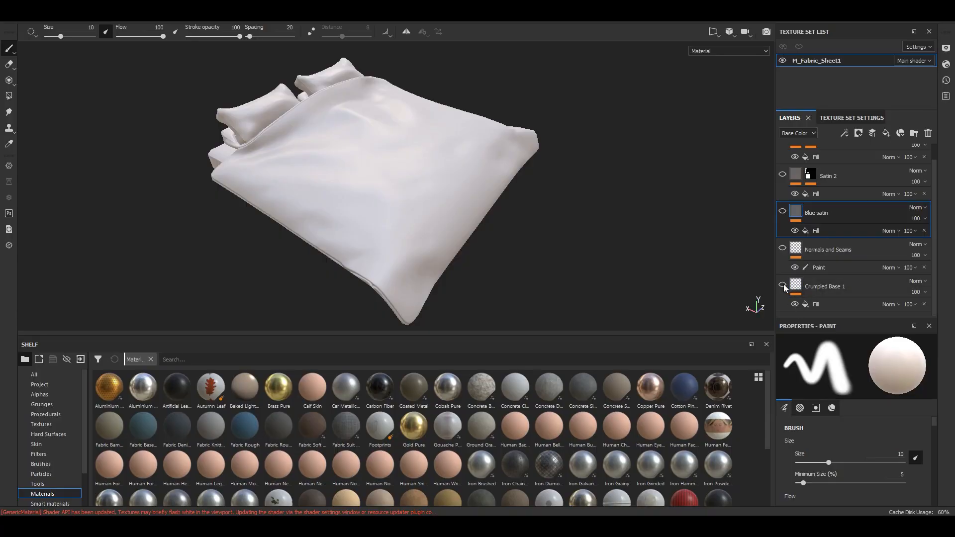
{"action": "left_click", "coordinate": [782, 211]}
{"action": "scroll", "coordinate": [794, 194], "scroll_direction": "up", "scroll_amount": 1}
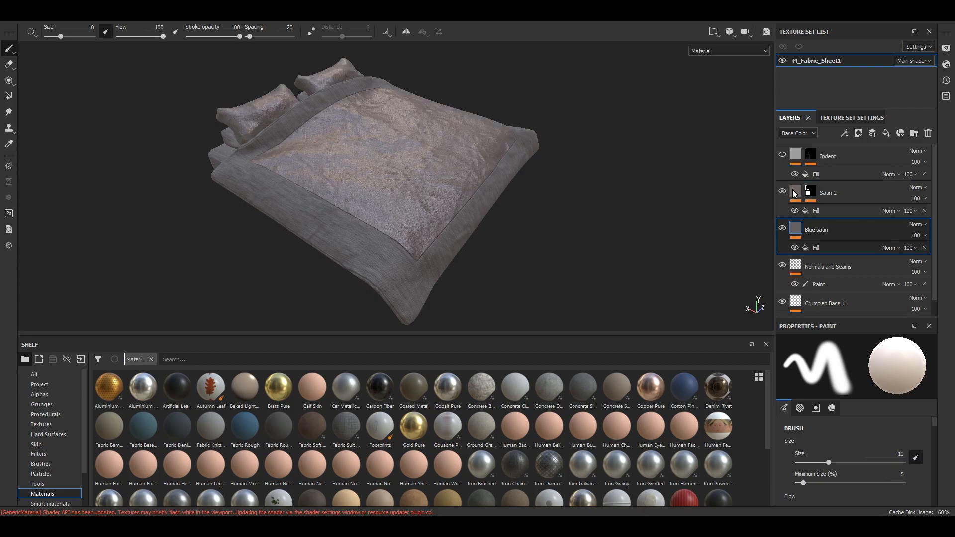
{"action": "scroll", "coordinate": [380, 180], "scroll_direction": "up", "scroll_amount": 5}
{"action": "left_click_drag", "start_coordinate": [379, 180], "coordinate": [319, 226], "text": "alt"}
{"action": "scroll", "coordinate": [319, 226], "scroll_direction": "down", "scroll_amount": 5}
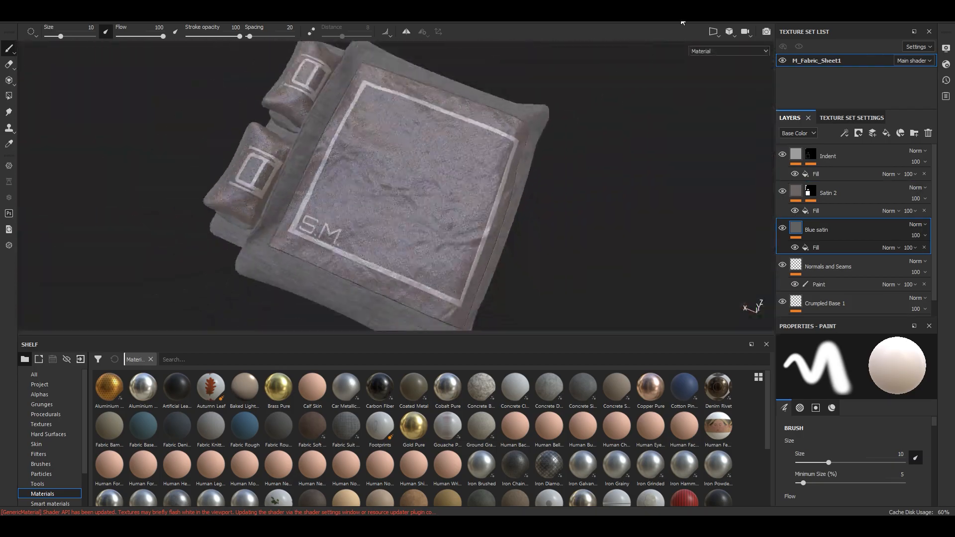
- Render the textured bedding in Iray and examine its satin fabric and light border from different angles
{"action": "left_click", "coordinate": [763, 36]}
{"action": "left_click_drag", "start_coordinate": [396, 230], "coordinate": [384, 167], "text": "alt"}
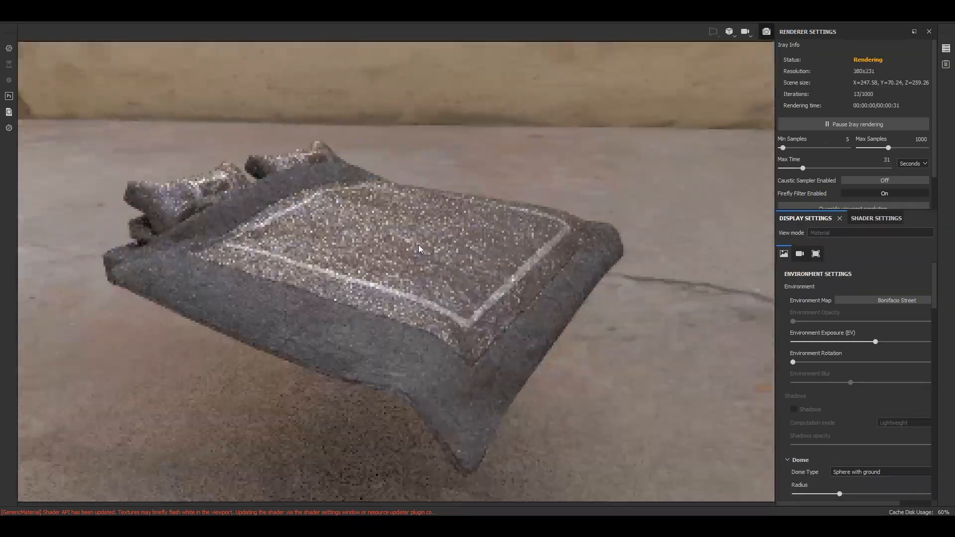
{"action": "left_click_drag", "start_coordinate": [559, 254], "coordinate": [467, 234], "text": "alt"}
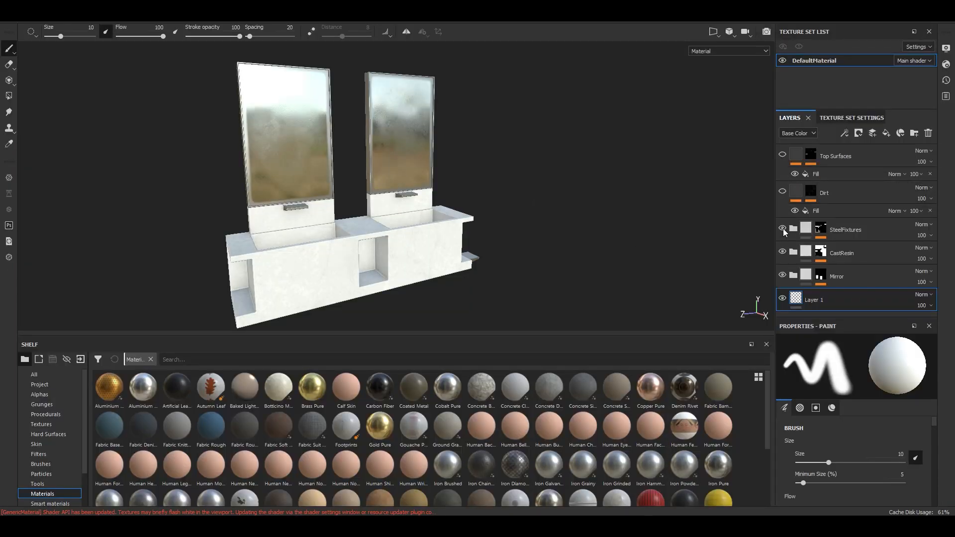
- Hide the washbasin unit's SteelFixtures, CastResin and Mirror groups, orbit around it, and show them again together with the Dirt layer
{"action": "left_click", "coordinate": [783, 252]}
{"action": "left_click_drag", "start_coordinate": [573, 270], "coordinate": [588, 200], "text": "alt"}
{"action": "mouse_move", "coordinate": [188, 253]}
{"action": "left_mouse_down", "text": "alt"}
{"action": "mouse_move", "coordinate": [375, 197]}
{"action": "mouse_move", "coordinate": [410, 201]}
{"action": "left_mouse_up", "text": "alt"}
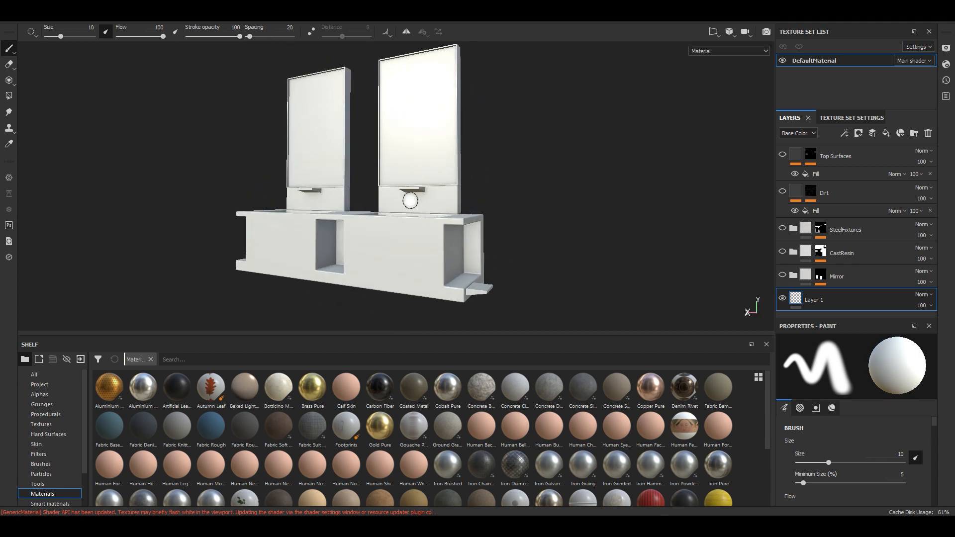
{"action": "left_click", "coordinate": [782, 252]}
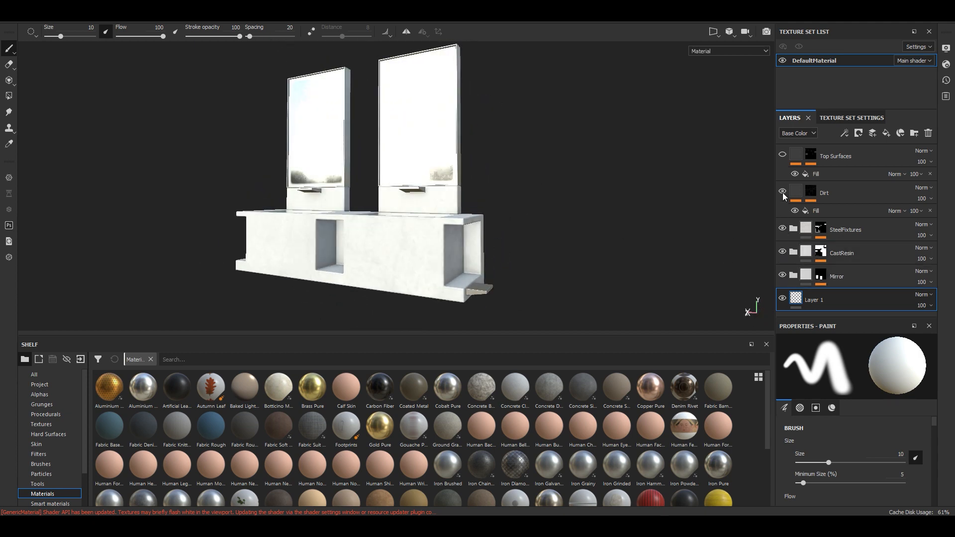
- Render the washbasin unit in Iray with a 250-second max time and try the Corsica Beach environment map
{"action": "left_click_drag", "start_coordinate": [742, 163], "coordinate": [546, 148], "text": "alt"}
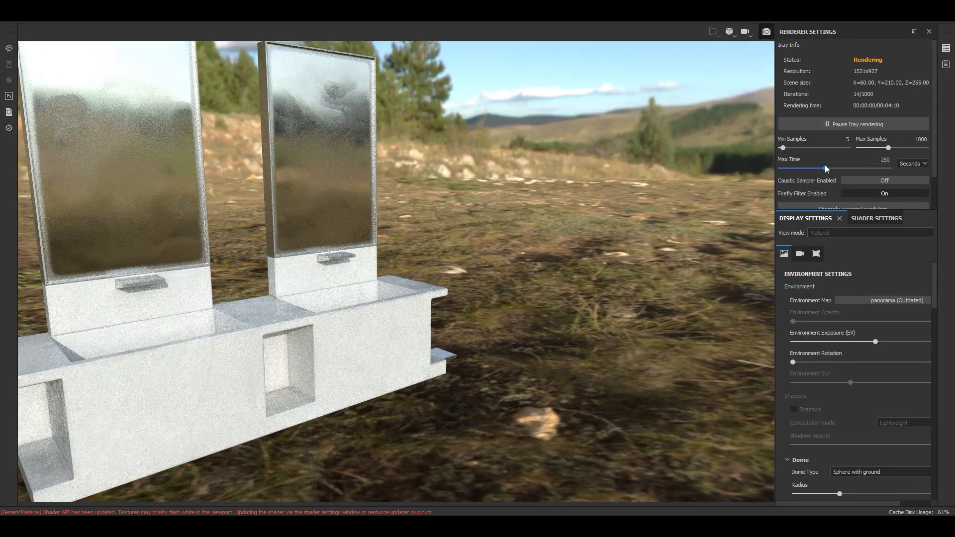
{"action": "middle_click_drag", "start_coordinate": [428, 239], "coordinate": [537, 236], "text": "alt"}
{"action": "left_click_drag", "start_coordinate": [537, 236], "coordinate": [552, 244], "text": "alt"}
{"action": "left_click", "coordinate": [891, 302]}
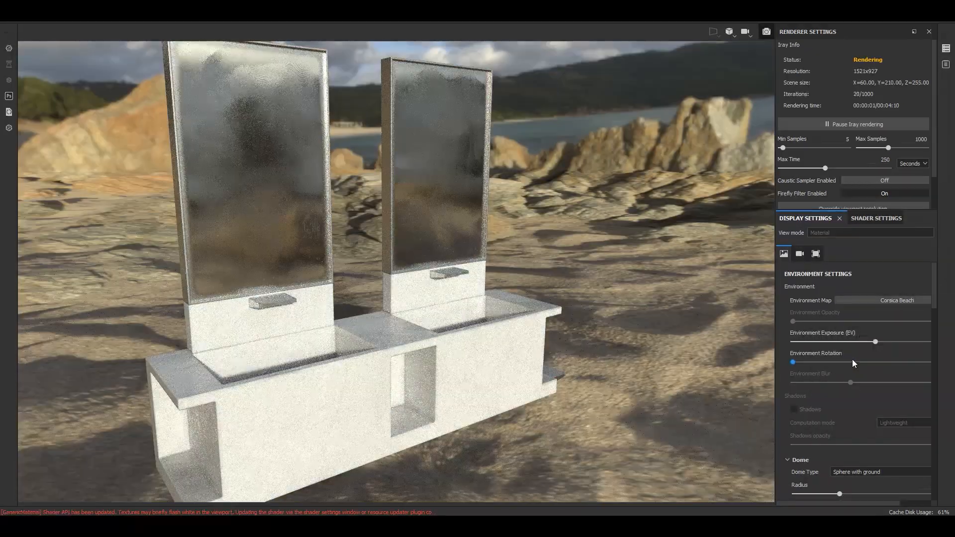
{"action": "left_click", "coordinate": [888, 300]}
{"action": "left_click", "coordinate": [940, 329]}
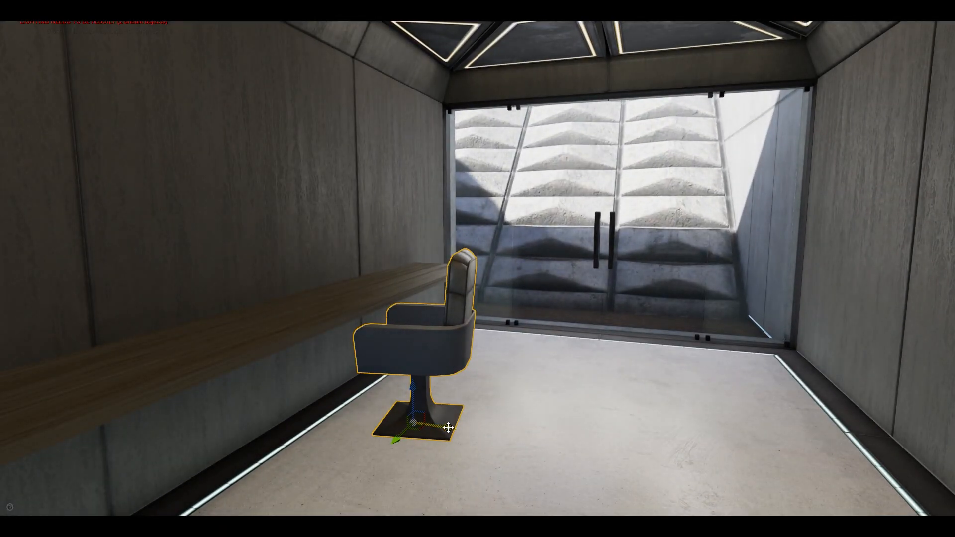
- Switch to the Unreal interior, move the quilted chair away from the wooden desk and turn it on the open floor
{"action": "left_click_drag", "start_coordinate": [448, 427], "coordinate": [620, 417]}
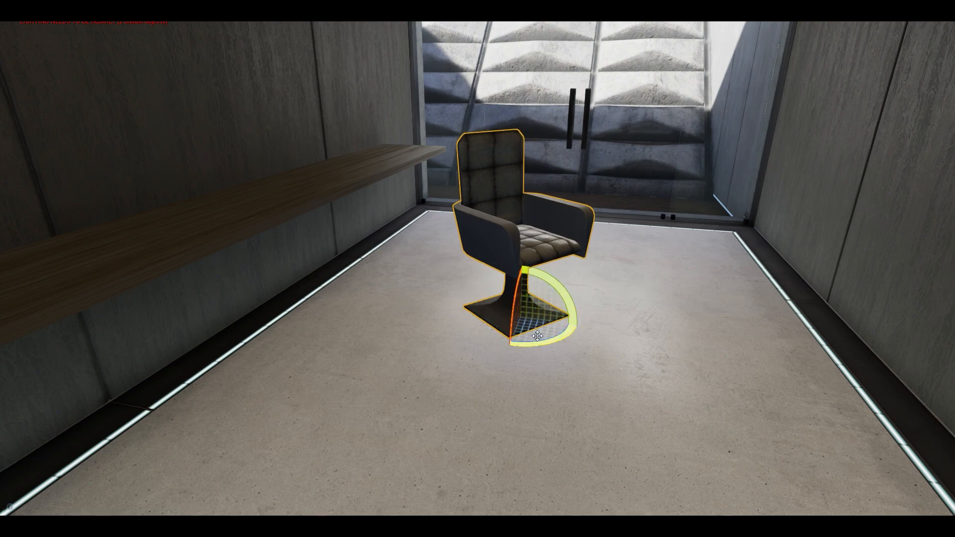
{"action": "key", "text": "d"}
{"action": "right_click_drag", "start_coordinate": [536, 336], "coordinate": [543, 331]}
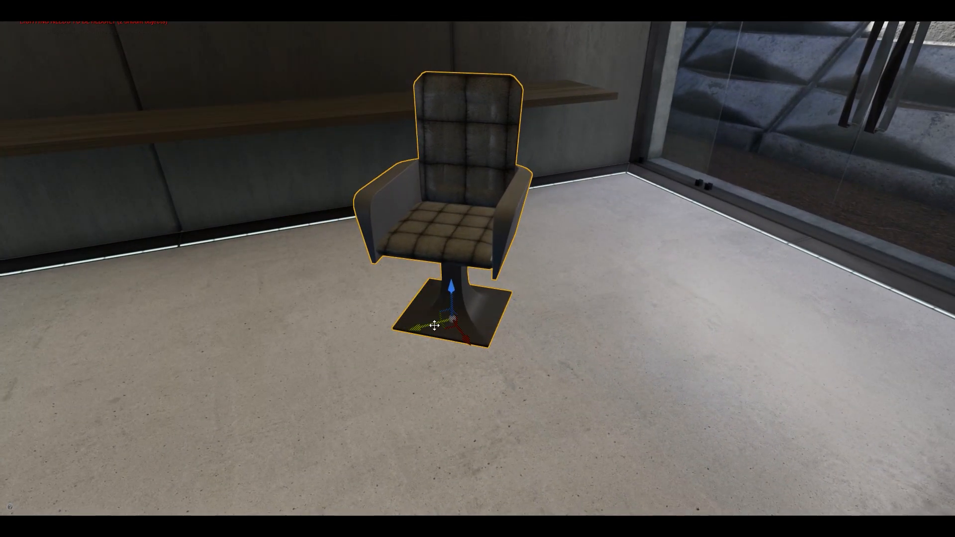
{"action": "left_click_drag", "start_coordinate": [434, 325], "coordinate": [332, 362]}
- Move the dining chair nearest the hall around the floor between the table and the doors, and turn it
{"action": "right_click_drag", "start_coordinate": [564, 381], "coordinate": [560, 382]}
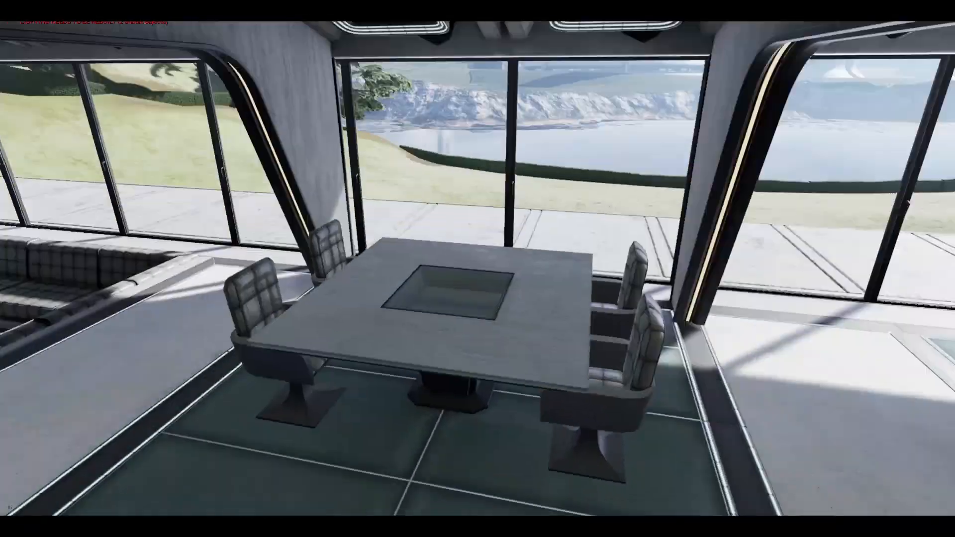
{"action": "right_click_drag", "start_coordinate": [560, 382], "coordinate": [283, 398]}
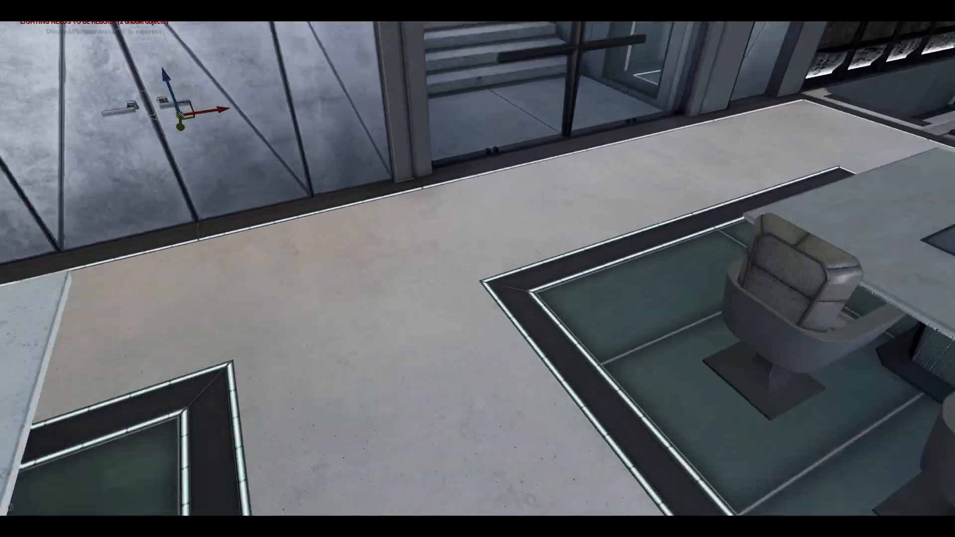
{"action": "right_click_drag", "start_coordinate": [756, 393], "coordinate": [776, 393]}
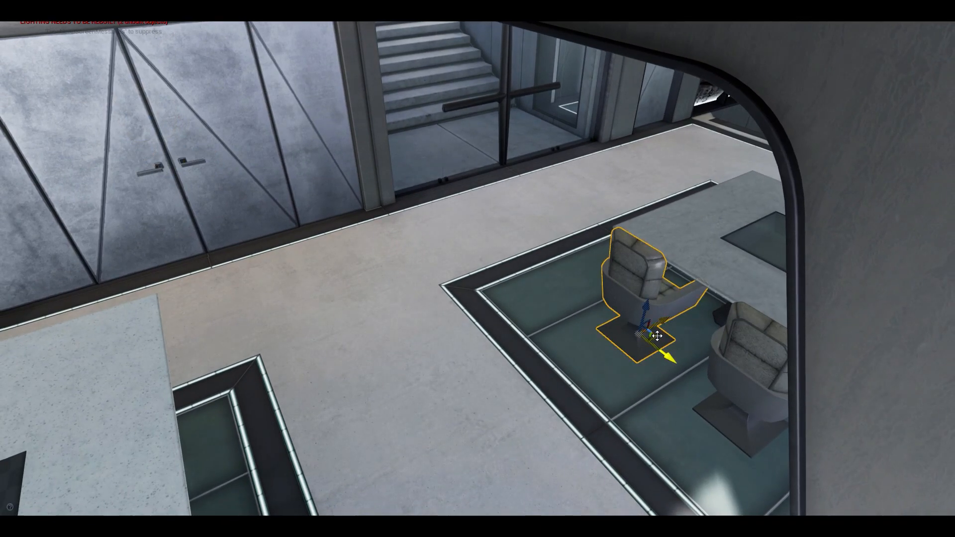
{"action": "left_click_drag", "start_coordinate": [435, 352], "coordinate": [387, 292]}
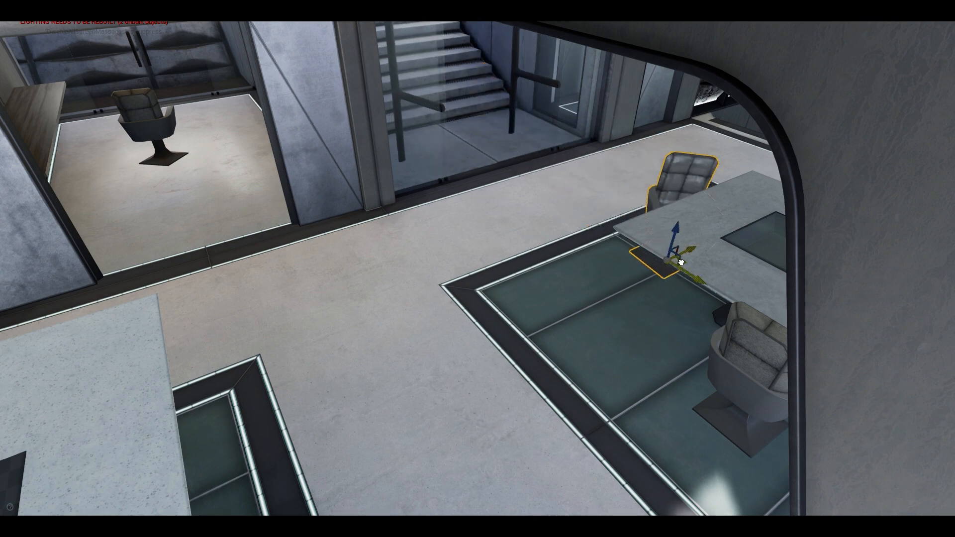
{"action": "left_click_drag", "start_coordinate": [521, 312], "coordinate": [335, 336]}
- Fly through the interior rooms to examine the metal-panelled door and the lit wooden corner shelves
{"action": "right_click_drag", "start_coordinate": [335, 337], "coordinate": [462, 291]}
{"action": "key", "text": "w"}
{"action": "key", "text": "w"}
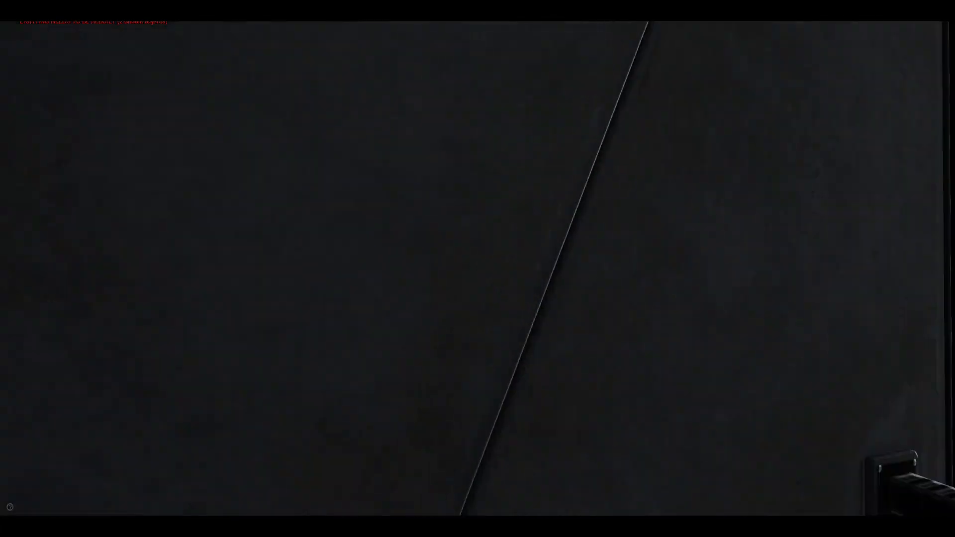
{"action": "key", "text": "w"}
{"action": "right_click_drag", "start_coordinate": [477, 268], "coordinate": [652, 268]}
{"action": "key", "text": "s"}
{"action": "right_click_drag", "start_coordinate": [477, 269], "coordinate": [216, 271]}
{"action": "key", "text": "e"}
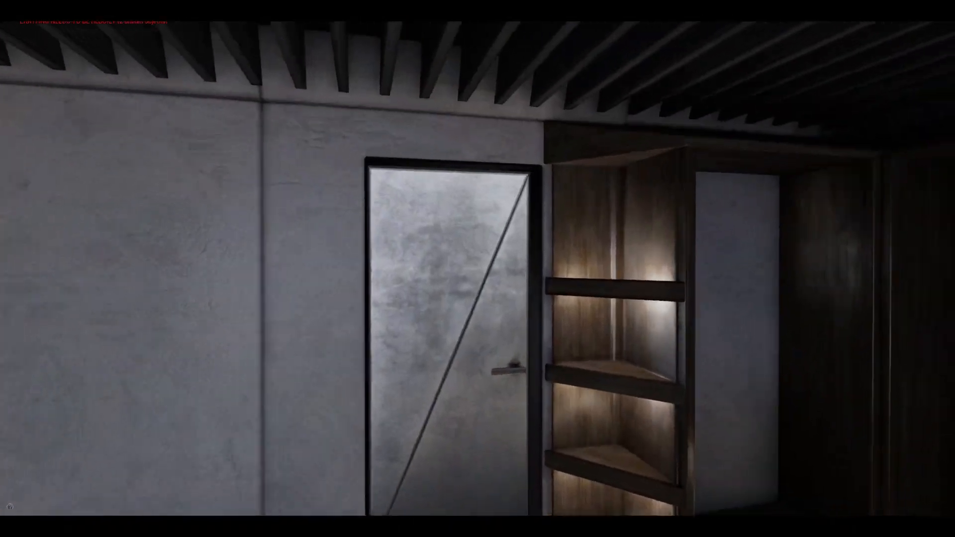